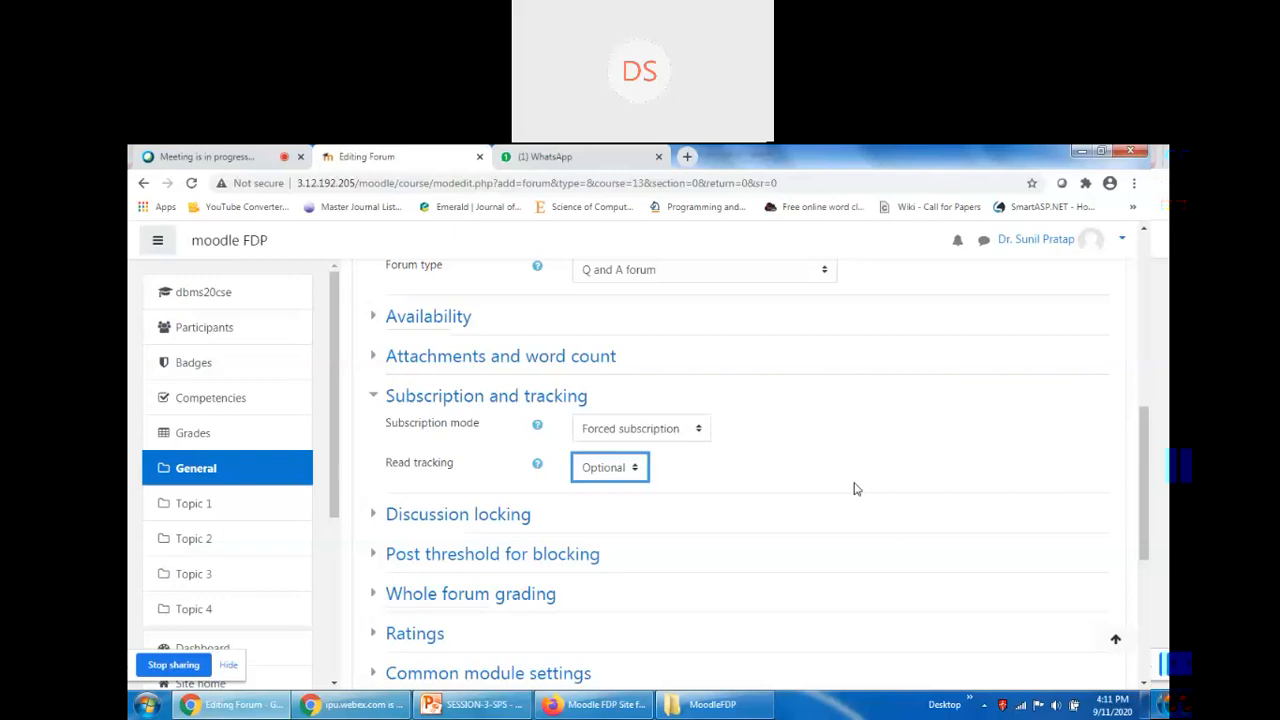
Switch from the Subscription and tracking settings to Discussion locking, and review the due and cut-off dates under Availability
left_click(375, 398)
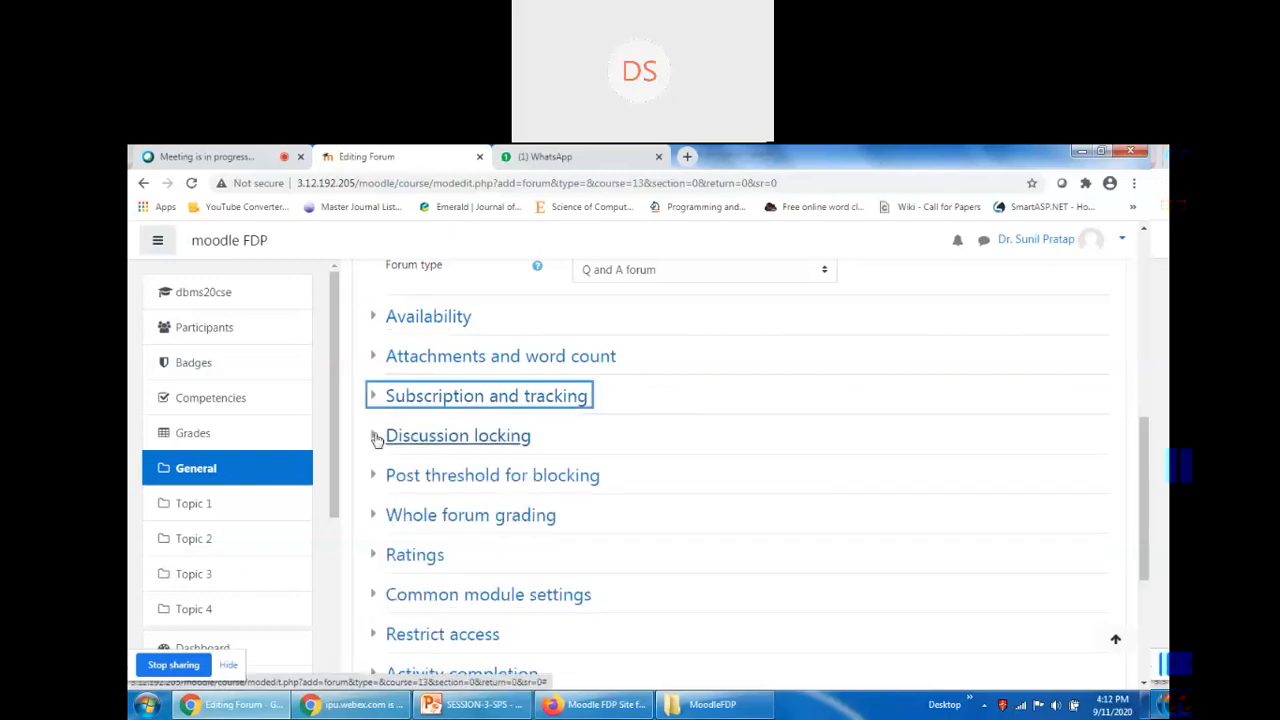
left_click(377, 437)
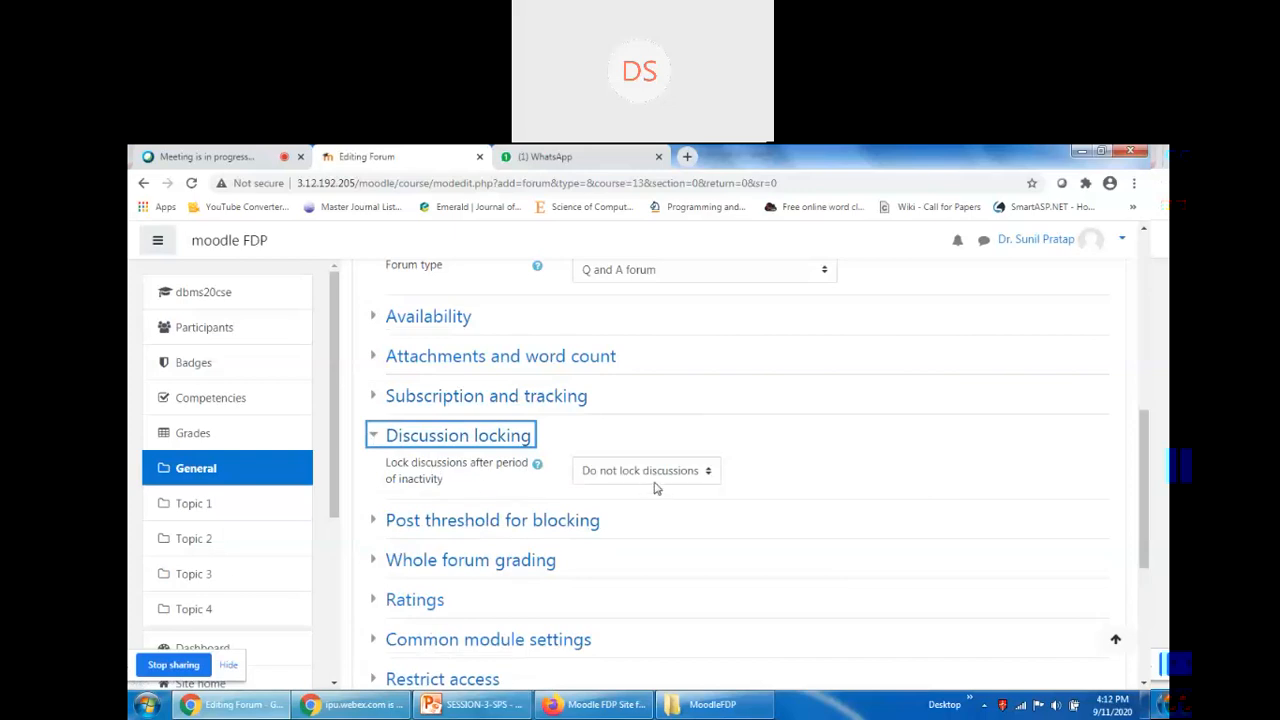
scroll(655, 488, "up", 5)
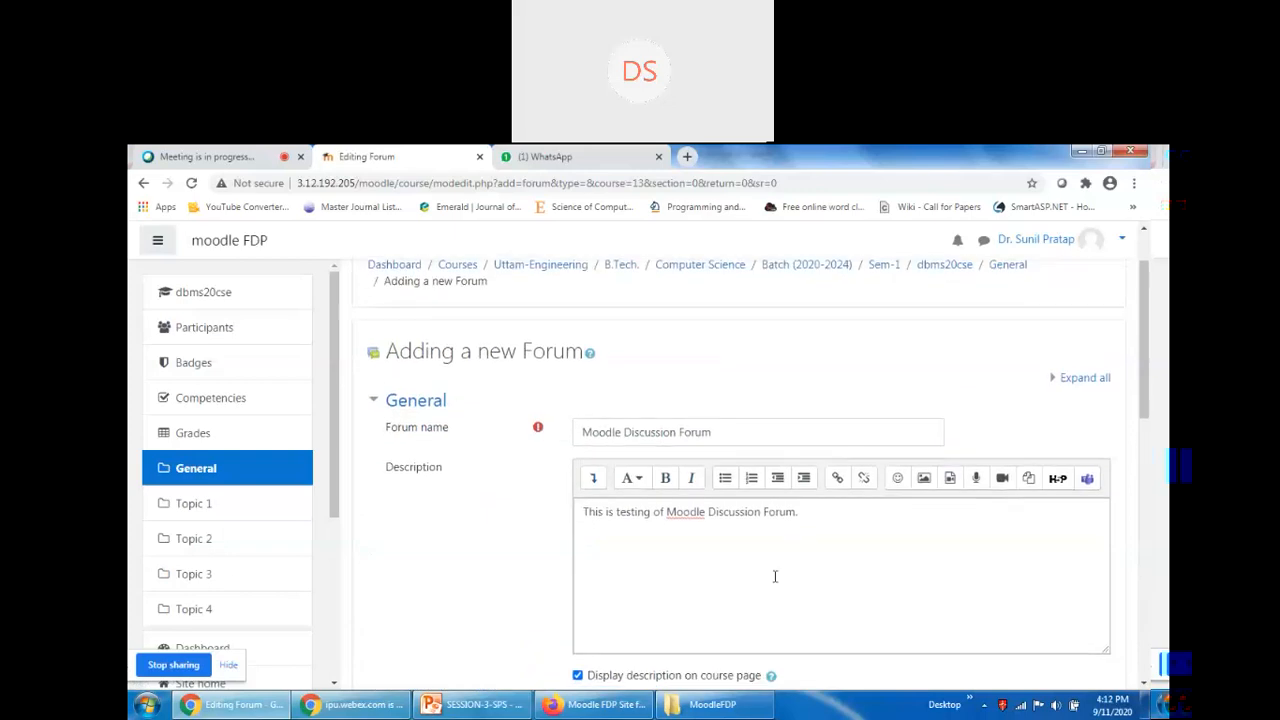
scroll(445, 663, "down", 1)
scroll(445, 663, "down", 2)
left_click(428, 541)
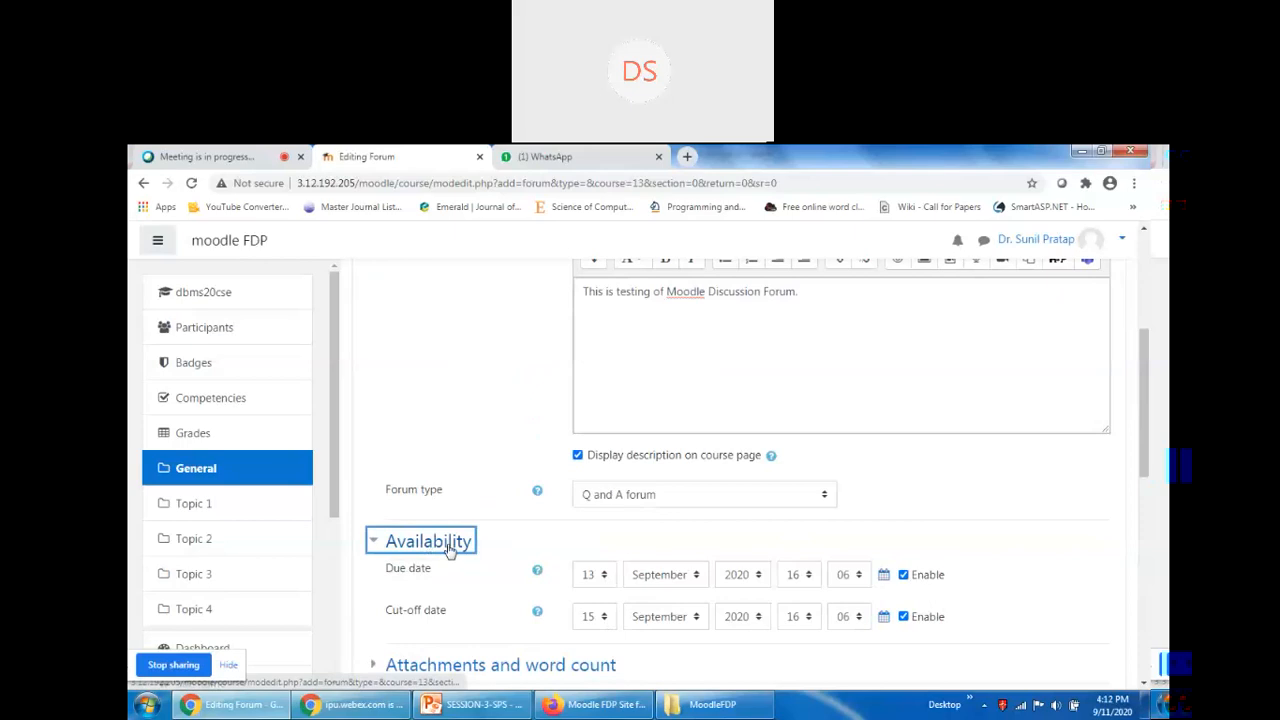
left_click(448, 545)
scroll(734, 531, "down", 2)
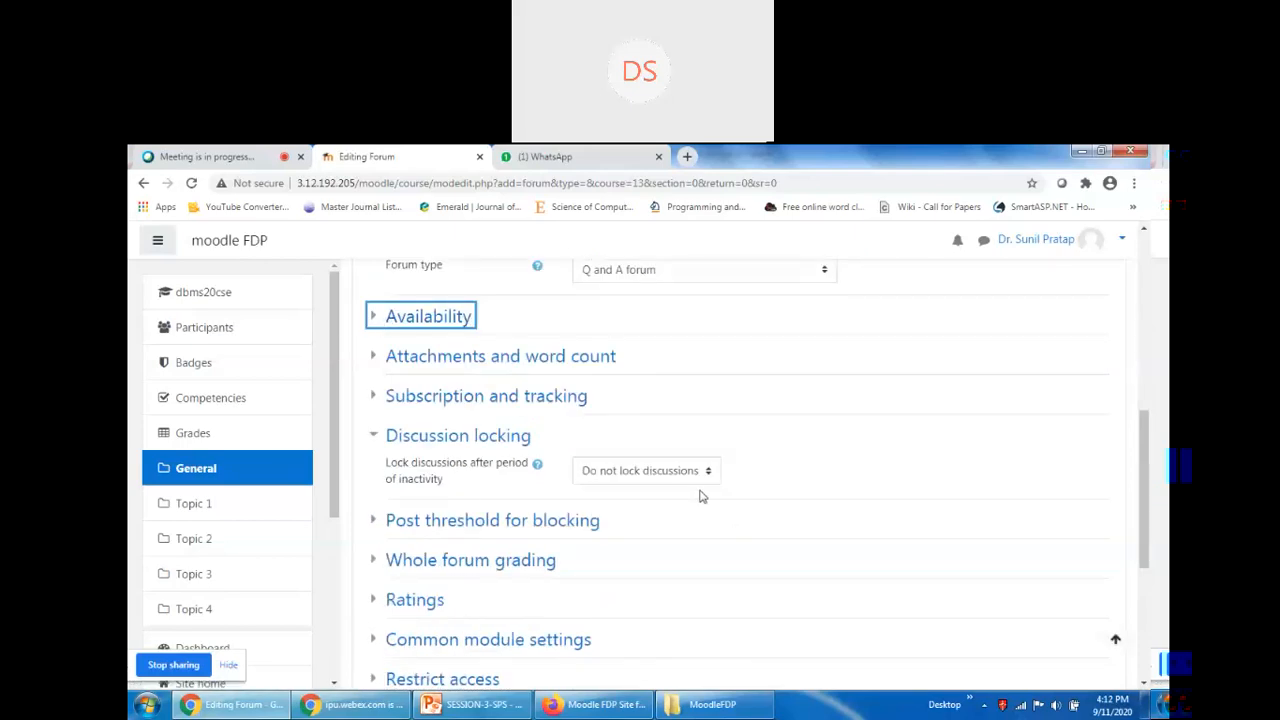
Read the help on locking discussions after inactivity, and set the lock period to 1 week
left_click(607, 474)
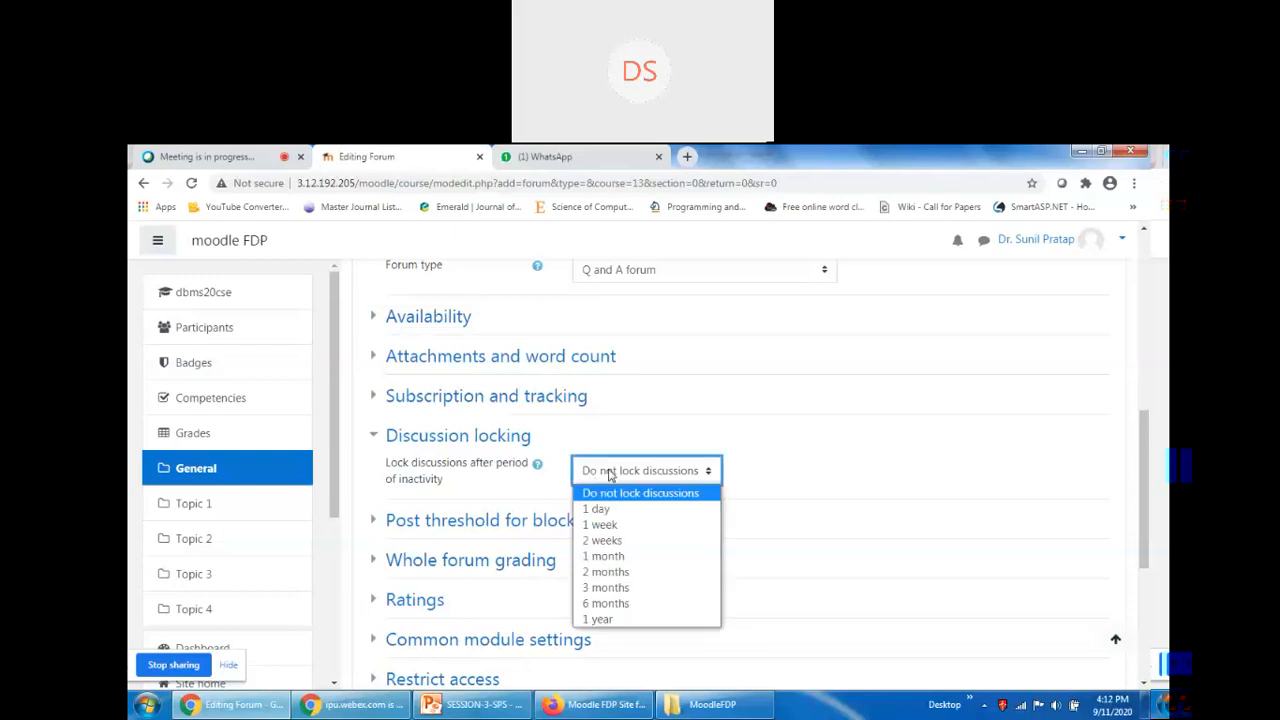
left_click(536, 465)
left_click(537, 464)
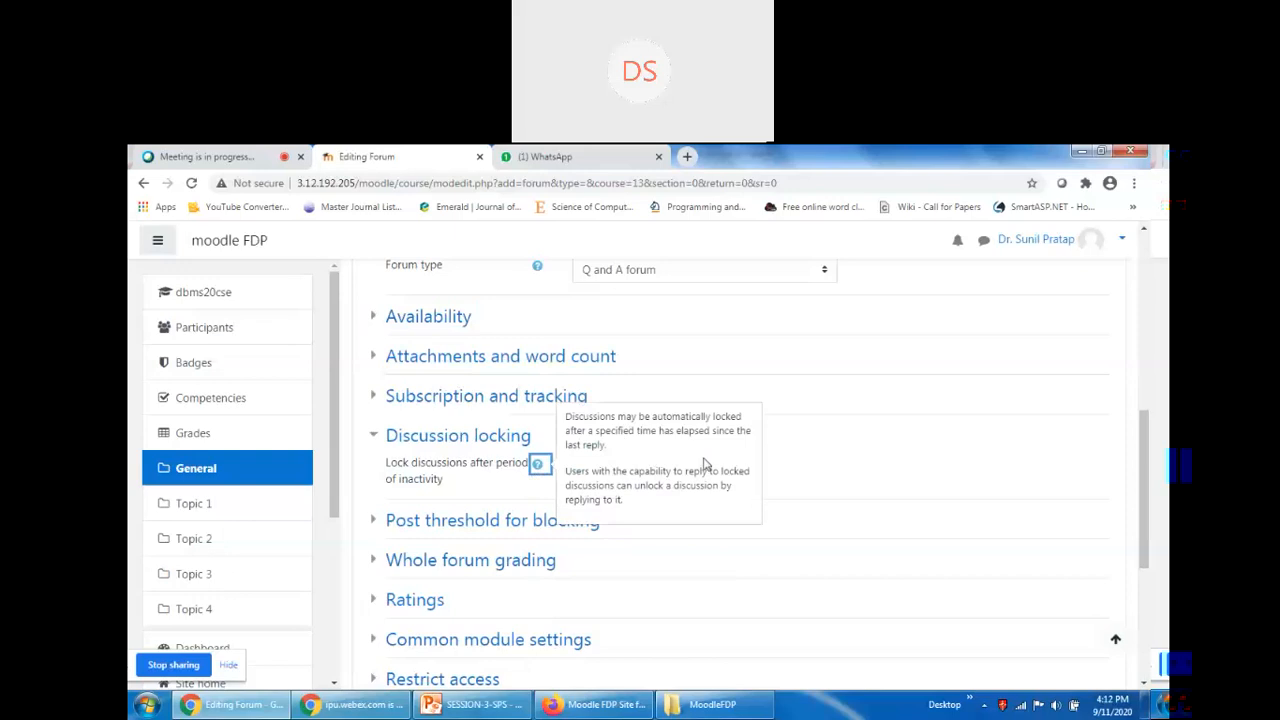
left_click(825, 485)
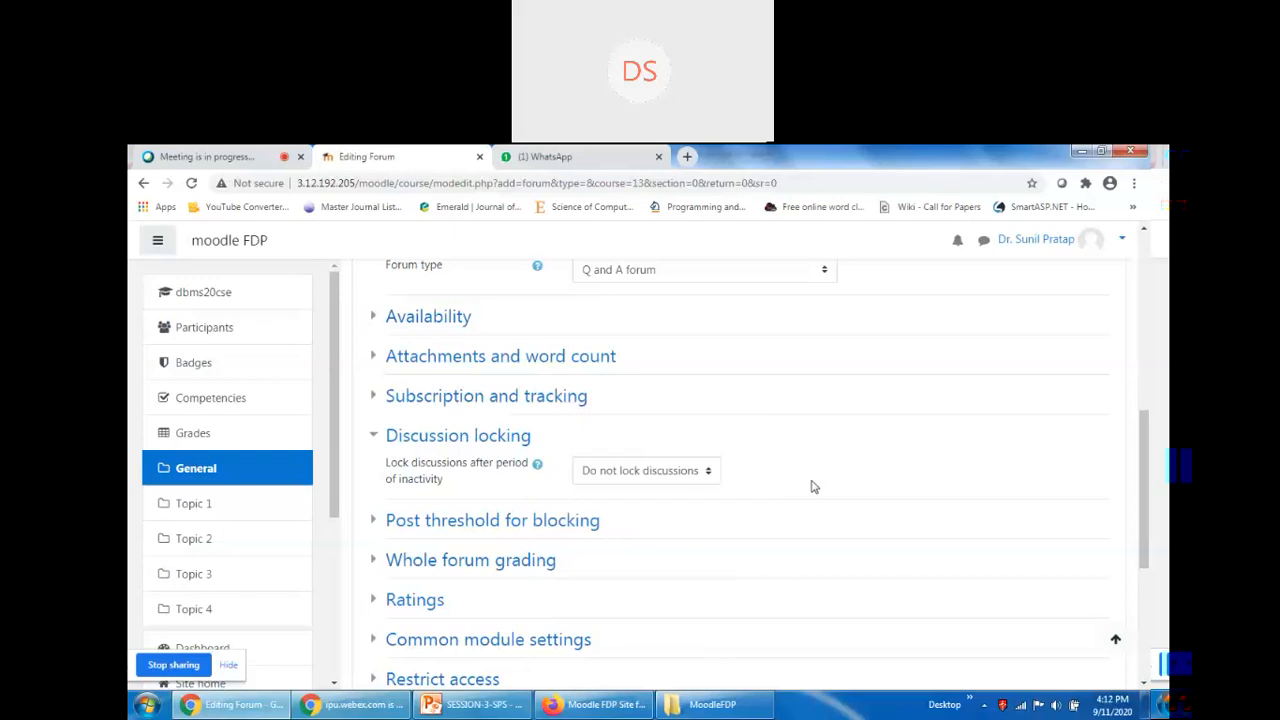
left_click(633, 474)
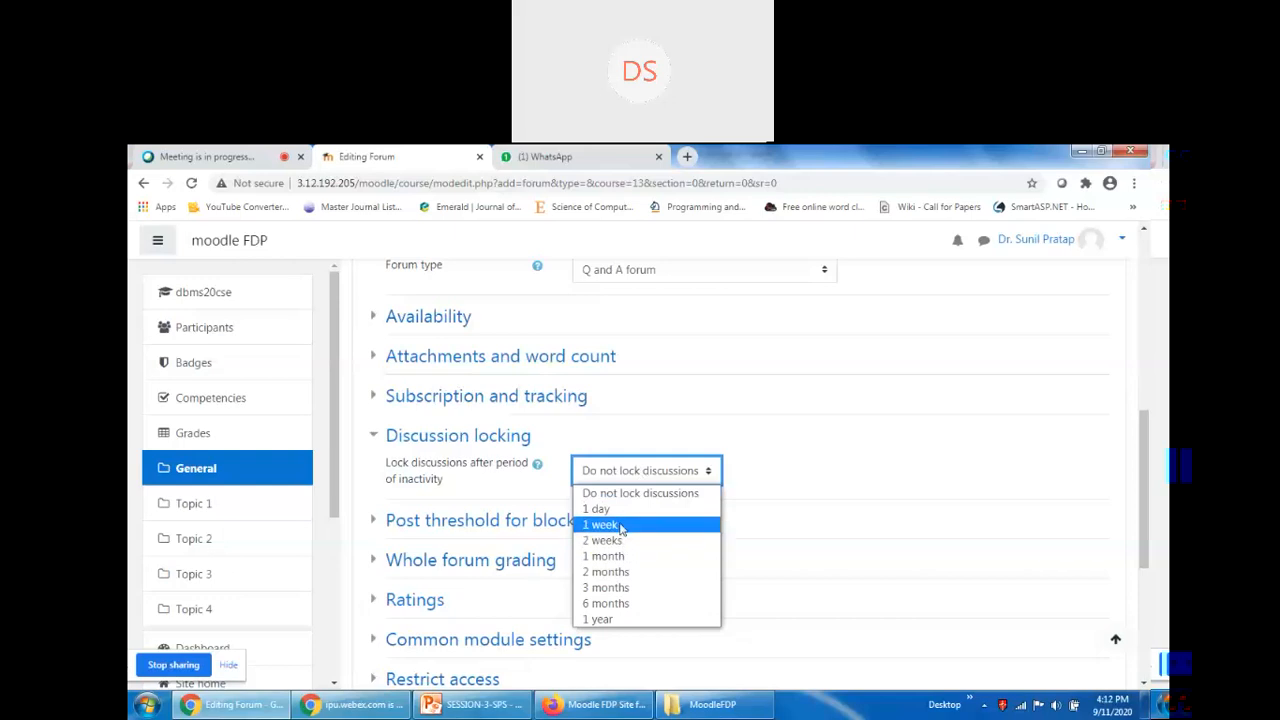
left_click(606, 526)
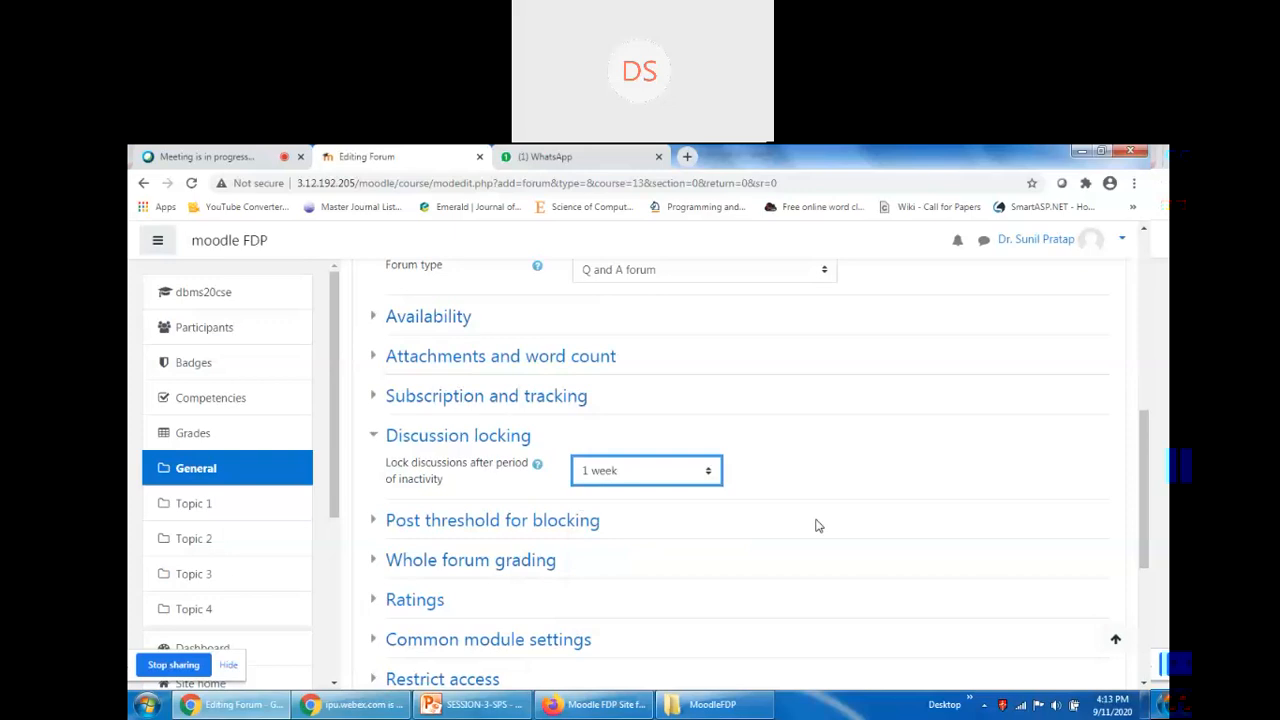
left_click(373, 436)
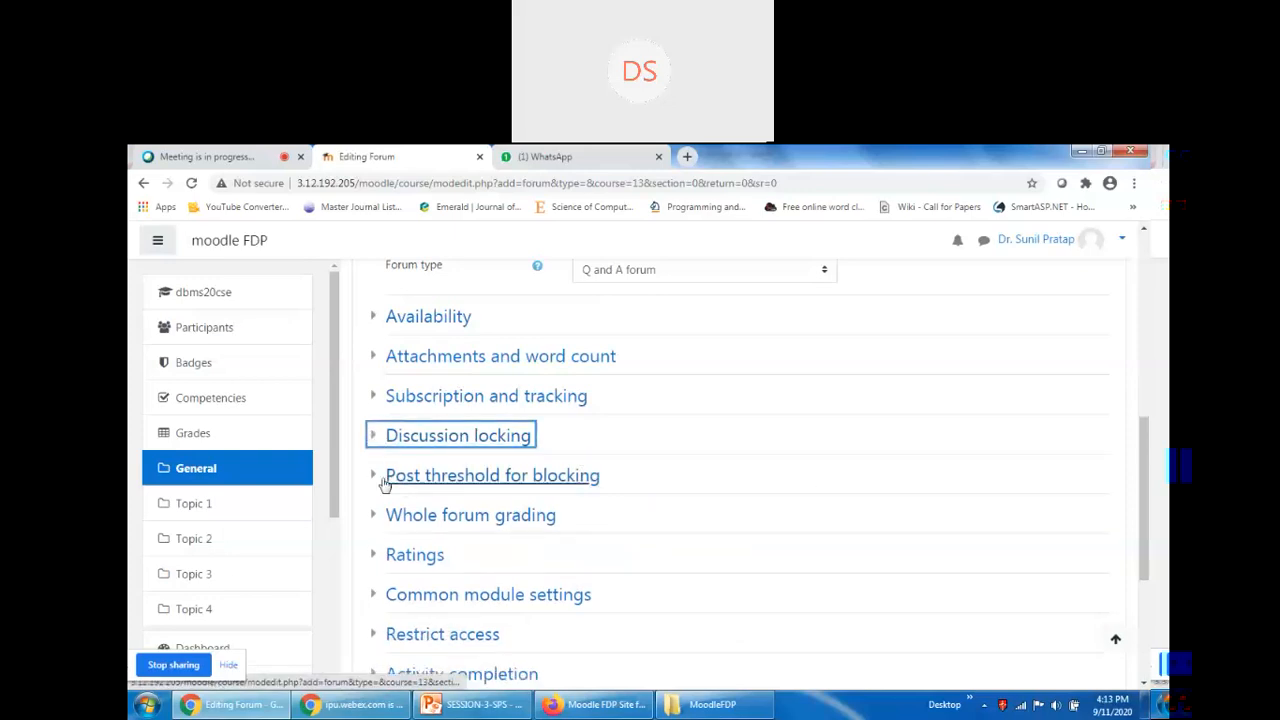
Try a 1 day time period for blocking in the post threshold settings, and return it to Don't block
left_click(376, 477)
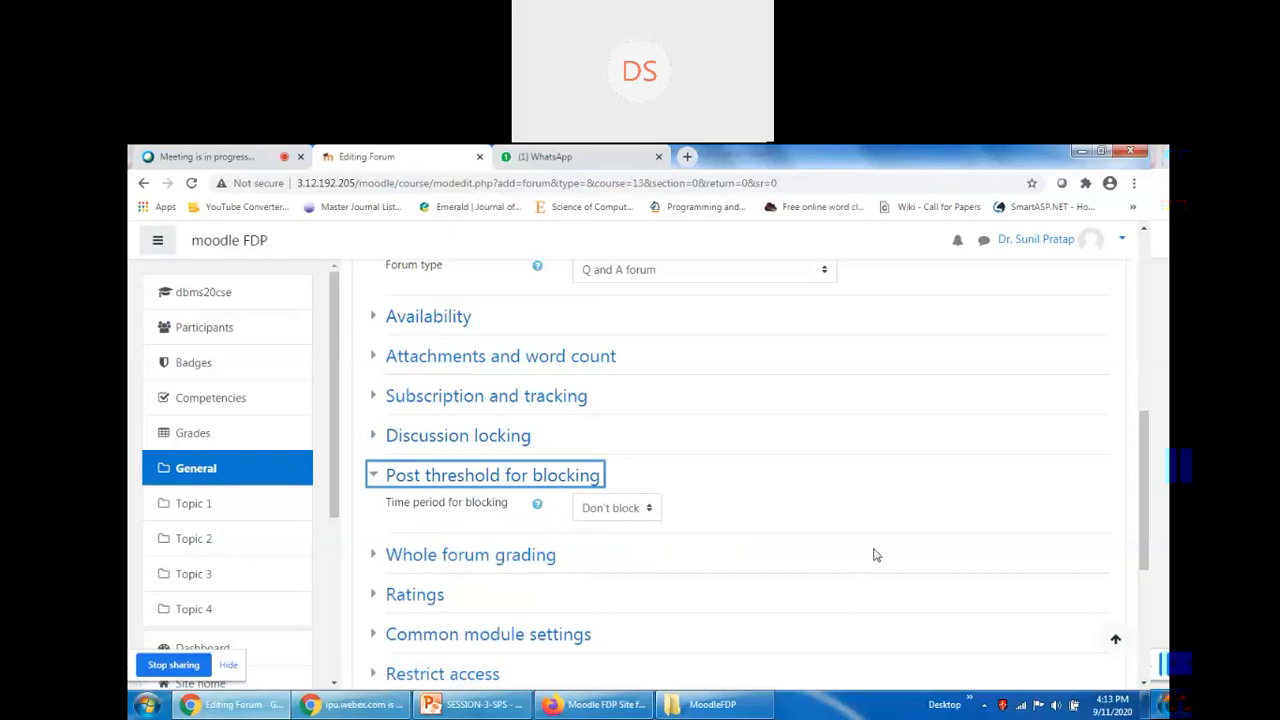
left_click(618, 509)
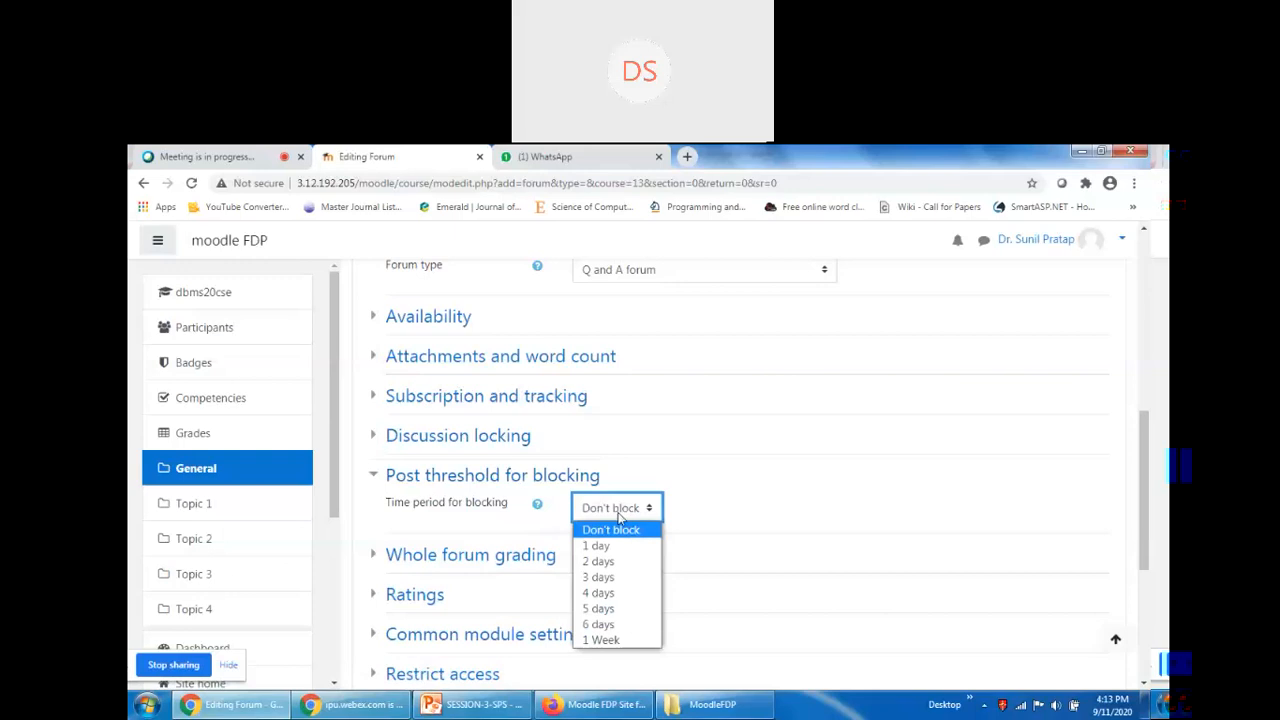
left_click(806, 506)
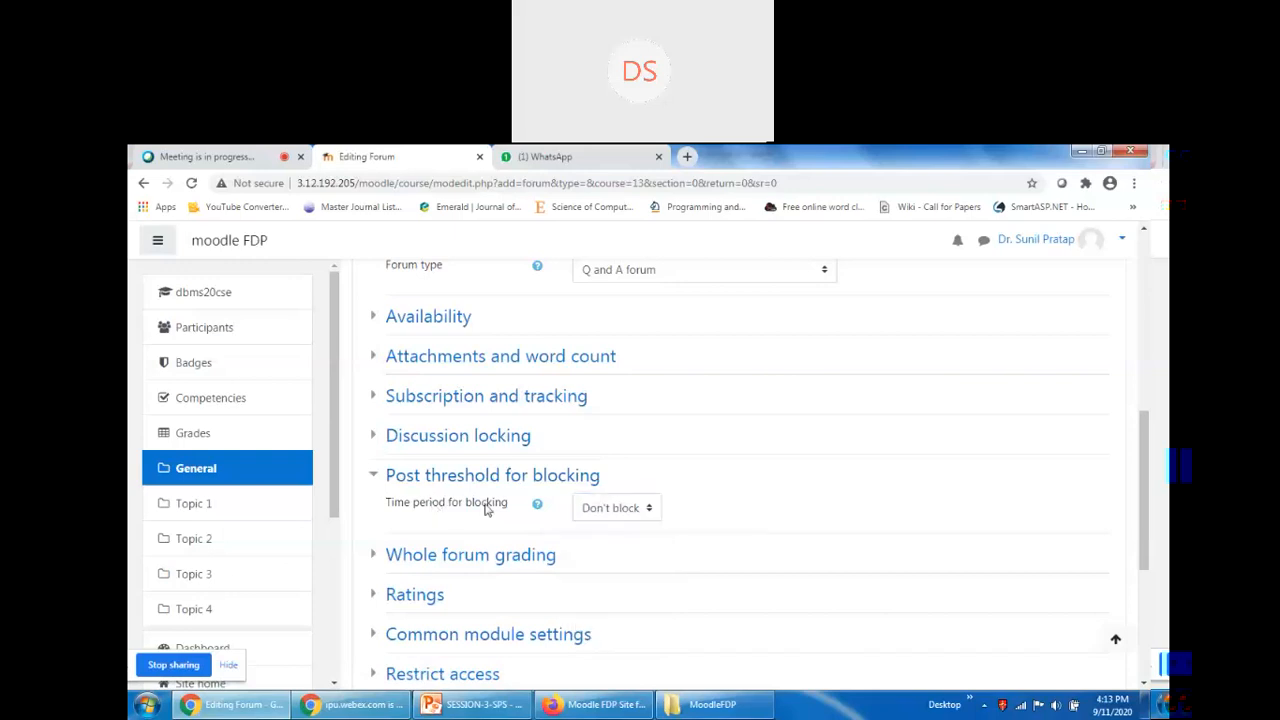
left_click(614, 512)
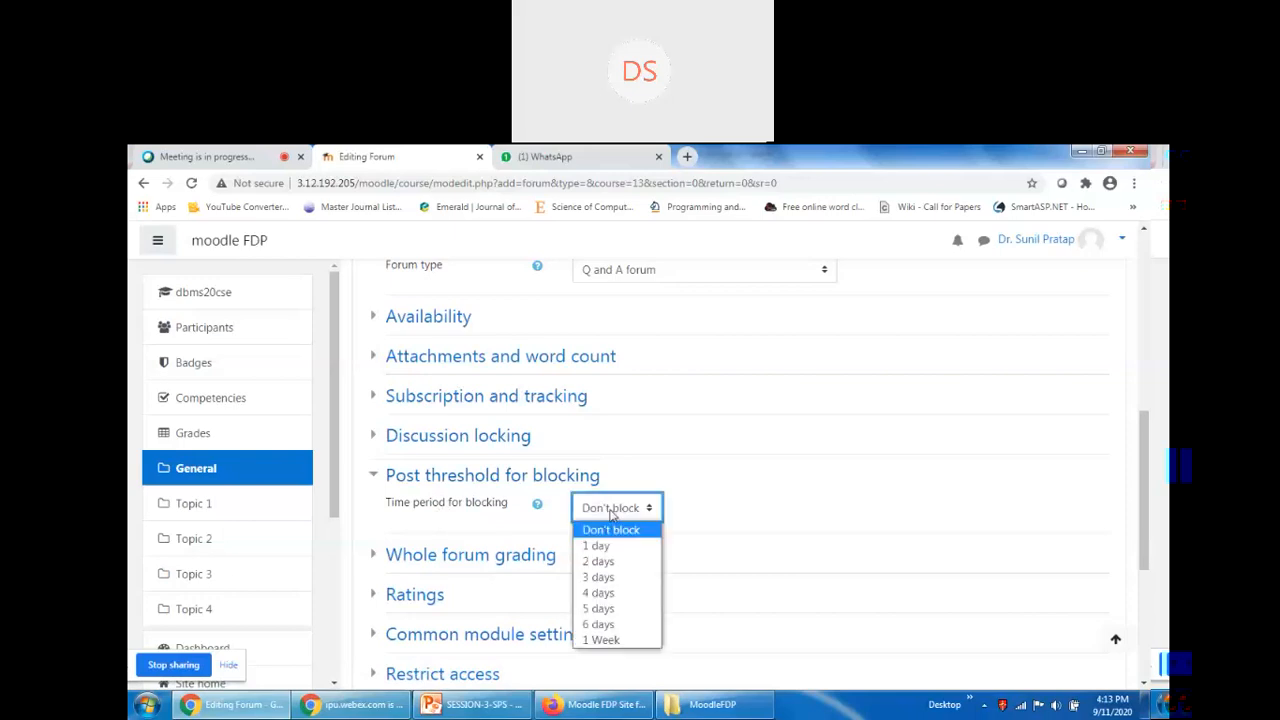
left_click(607, 546)
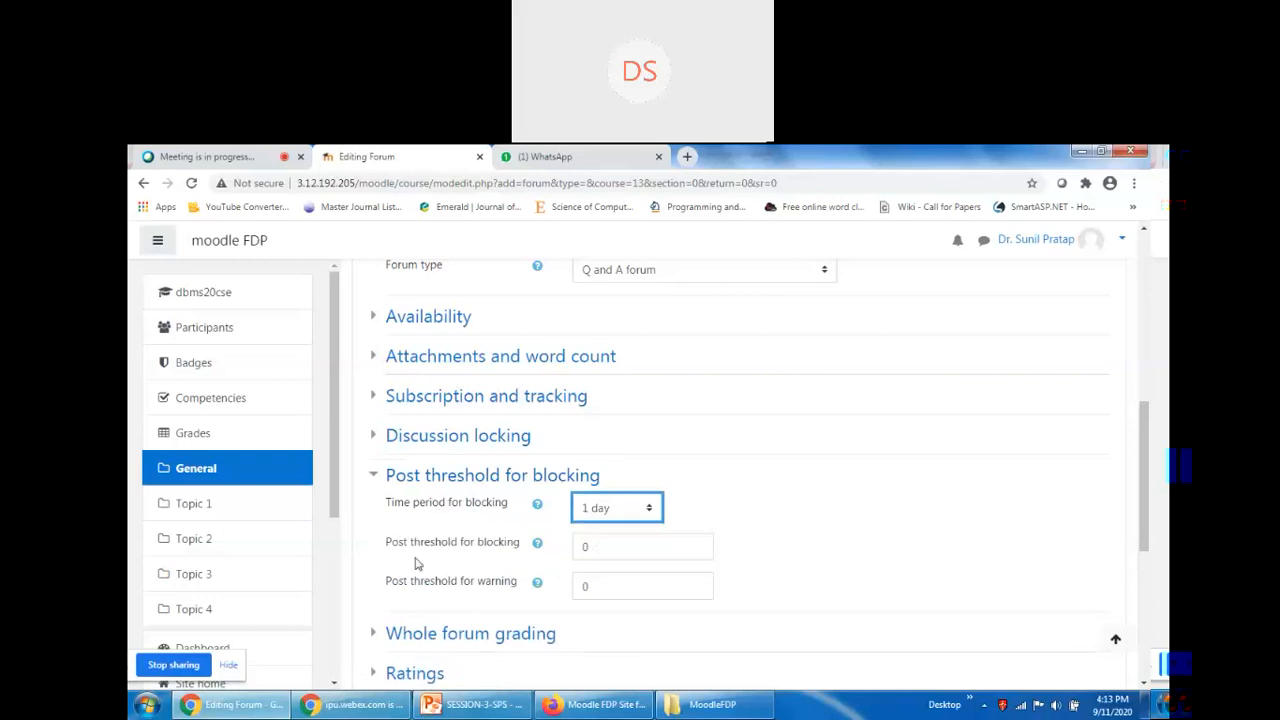
left_click(598, 511)
left_click(600, 531)
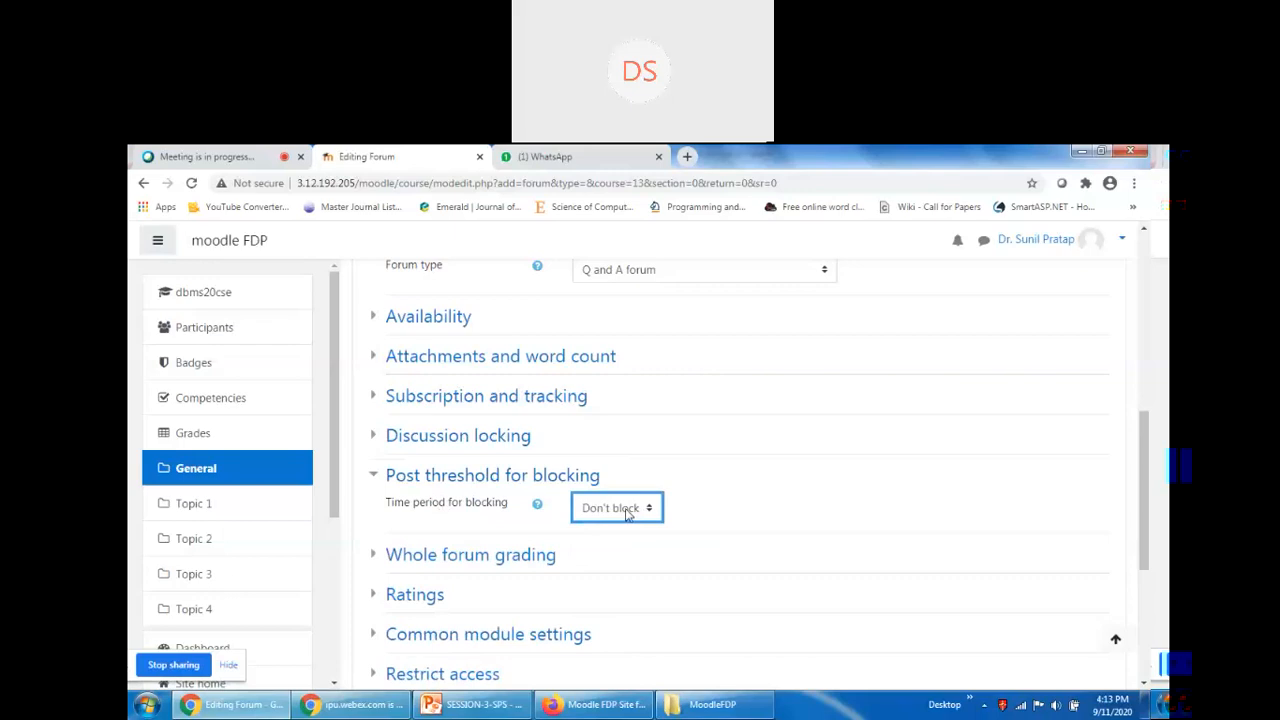
Set the time period for blocking to 1 day, the post threshold for blocking to 10 and the threshold for warning to 5
left_click(627, 513)
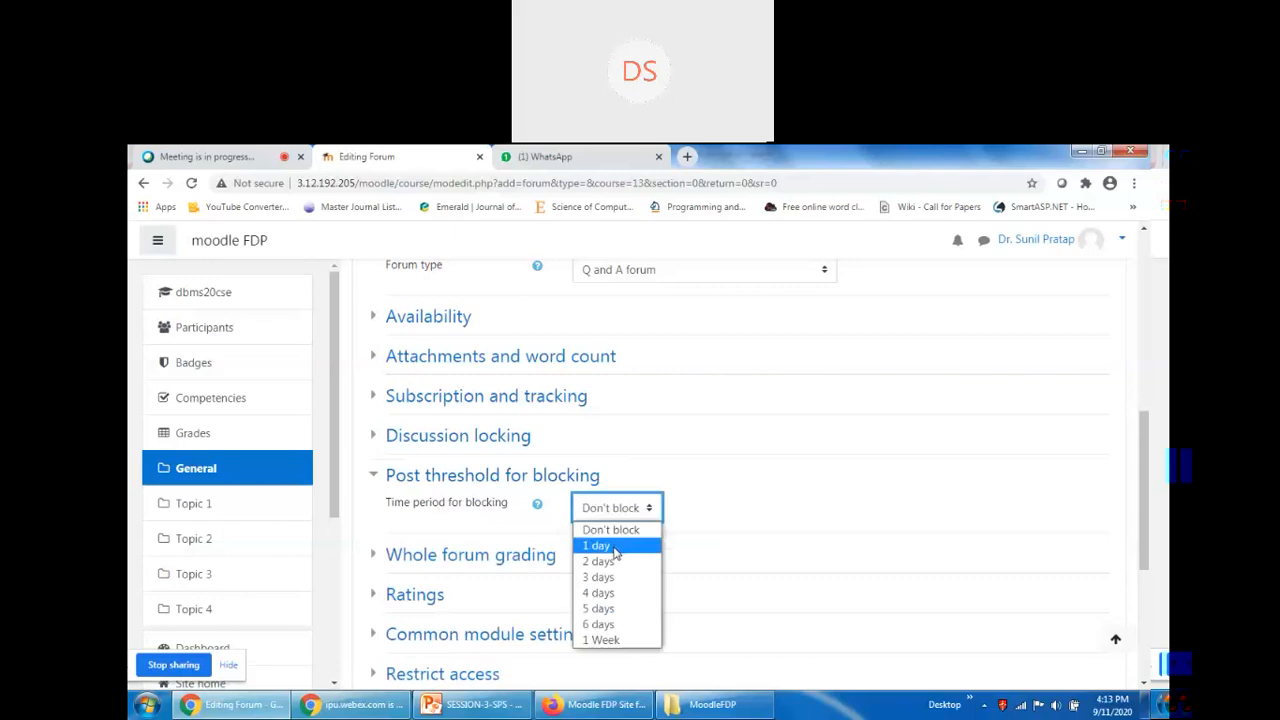
left_click(615, 548)
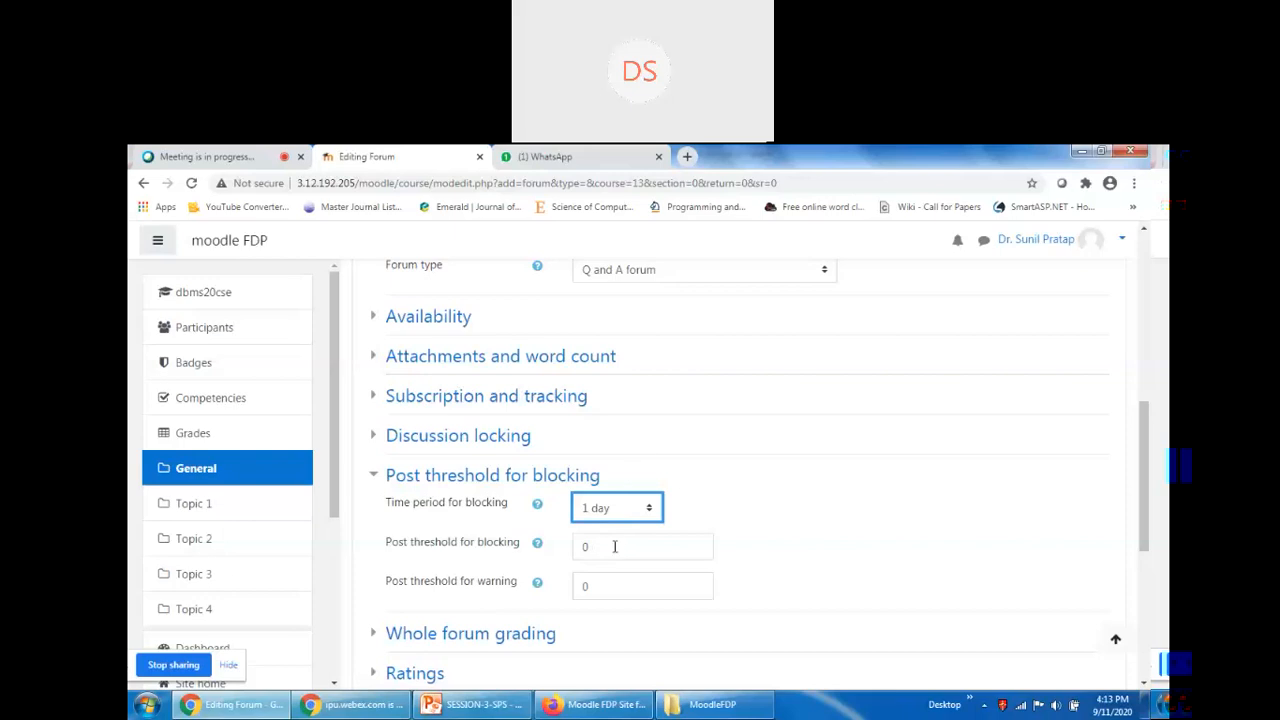
left_click_drag(611, 545, 575, 546)
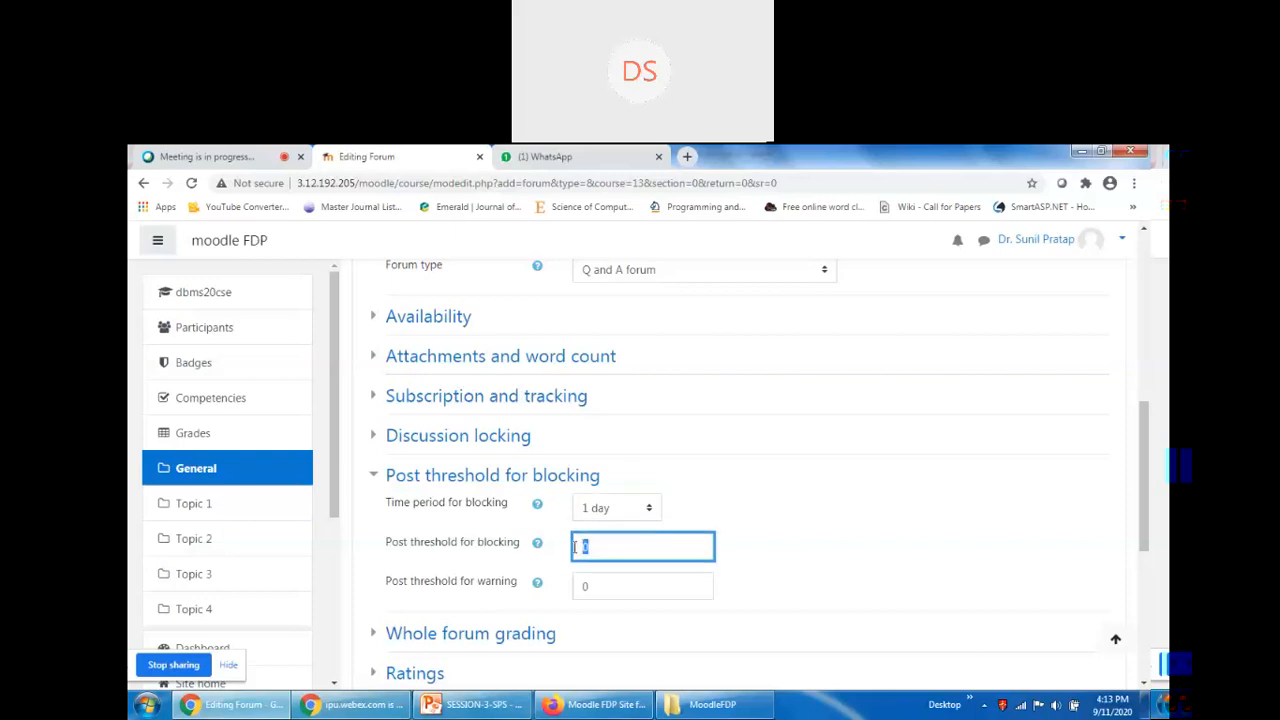
type("10")
left_click(815, 548)
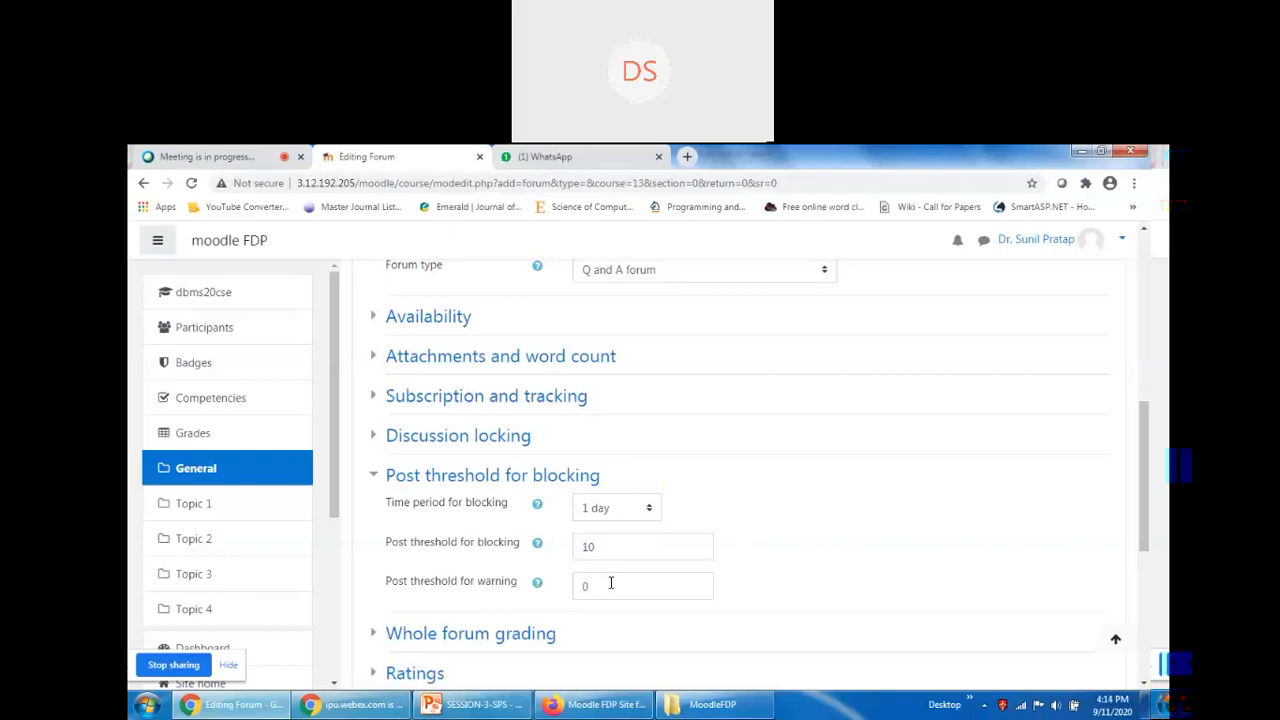
left_click_drag(611, 583, 576, 585)
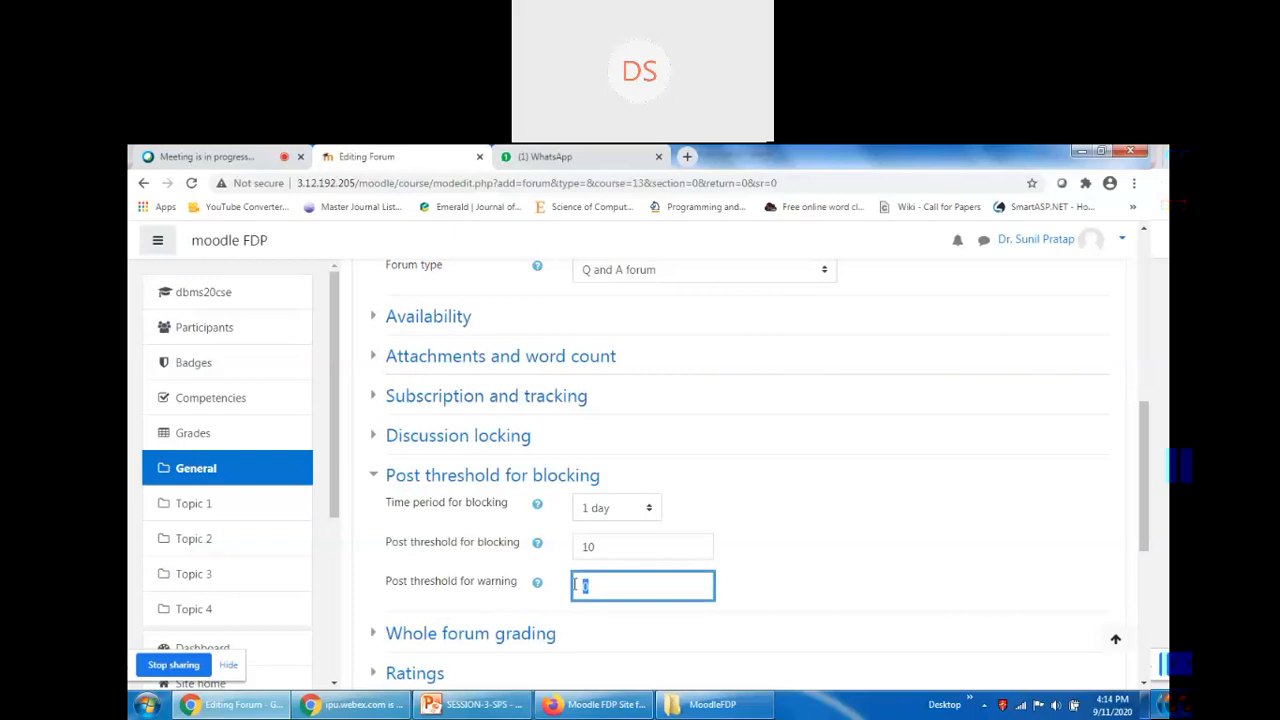
type("5")
left_click(836, 588)
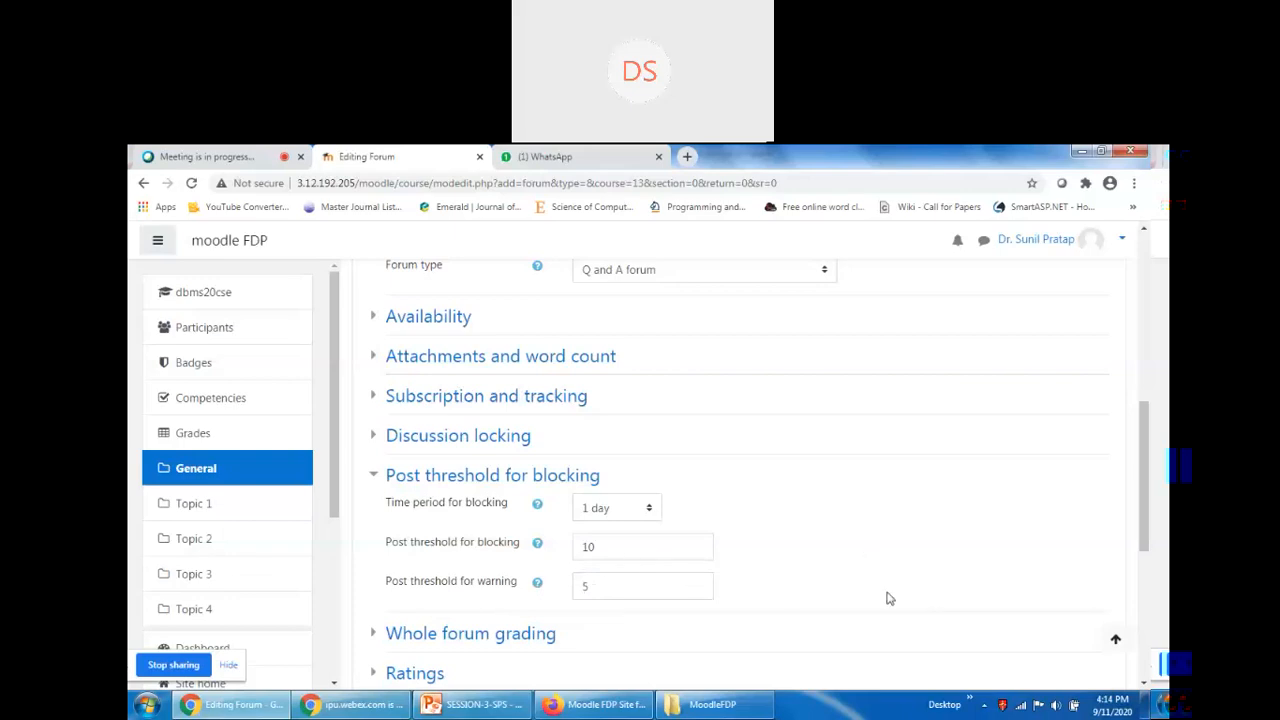
Reset the time period for blocking to Don't block and collapse the post threshold settings
left_click(617, 508)
left_click(616, 530)
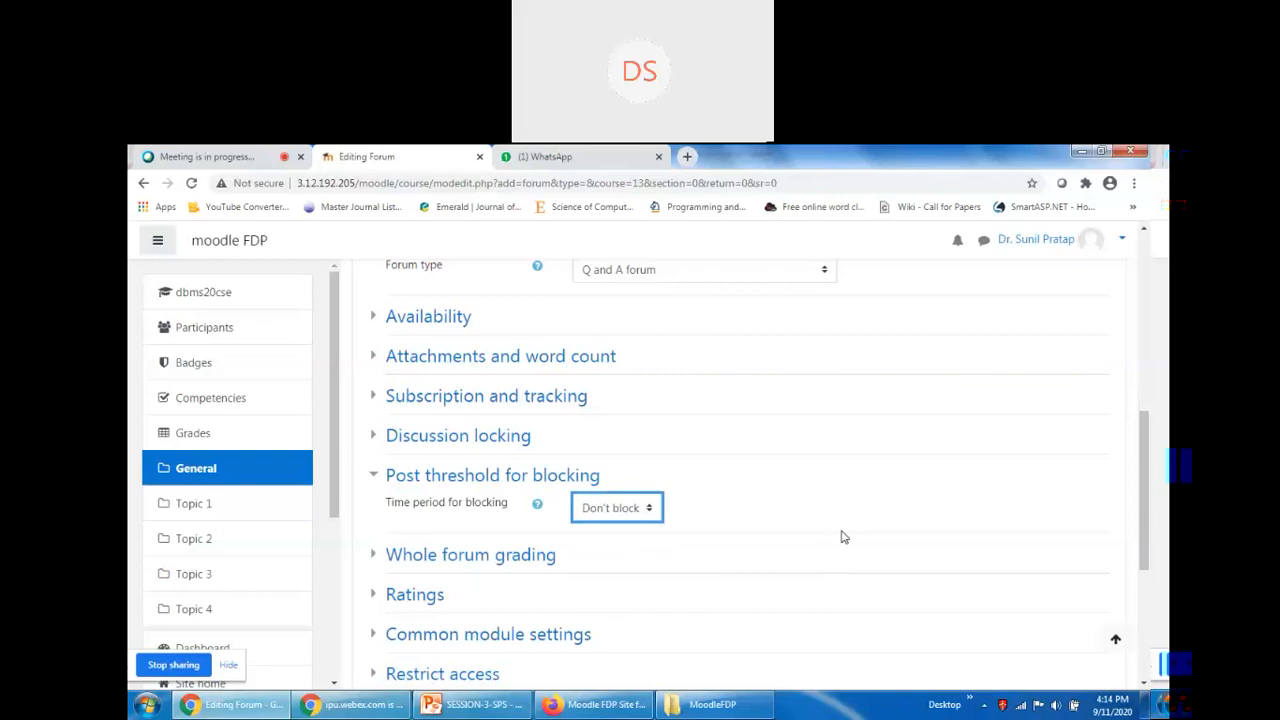
left_click(372, 475)
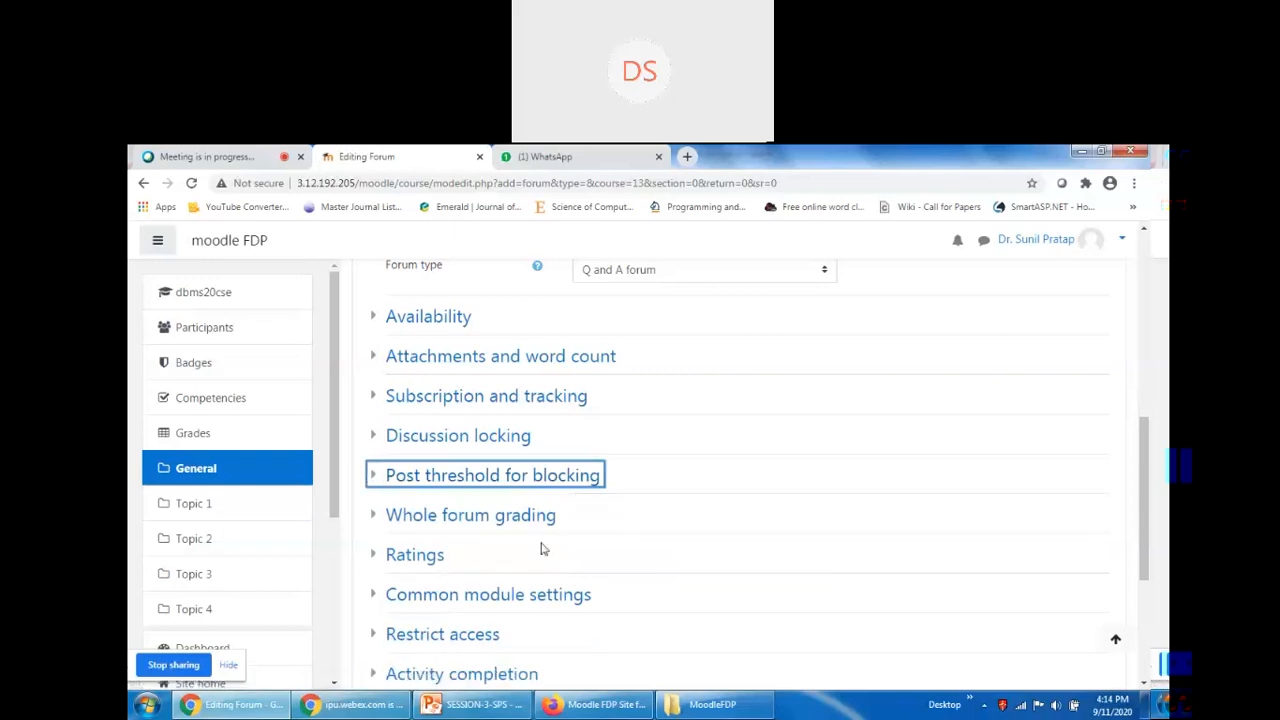
Set the whole forum grading type to Point with Simple direct grading as the grading method
left_click(372, 516)
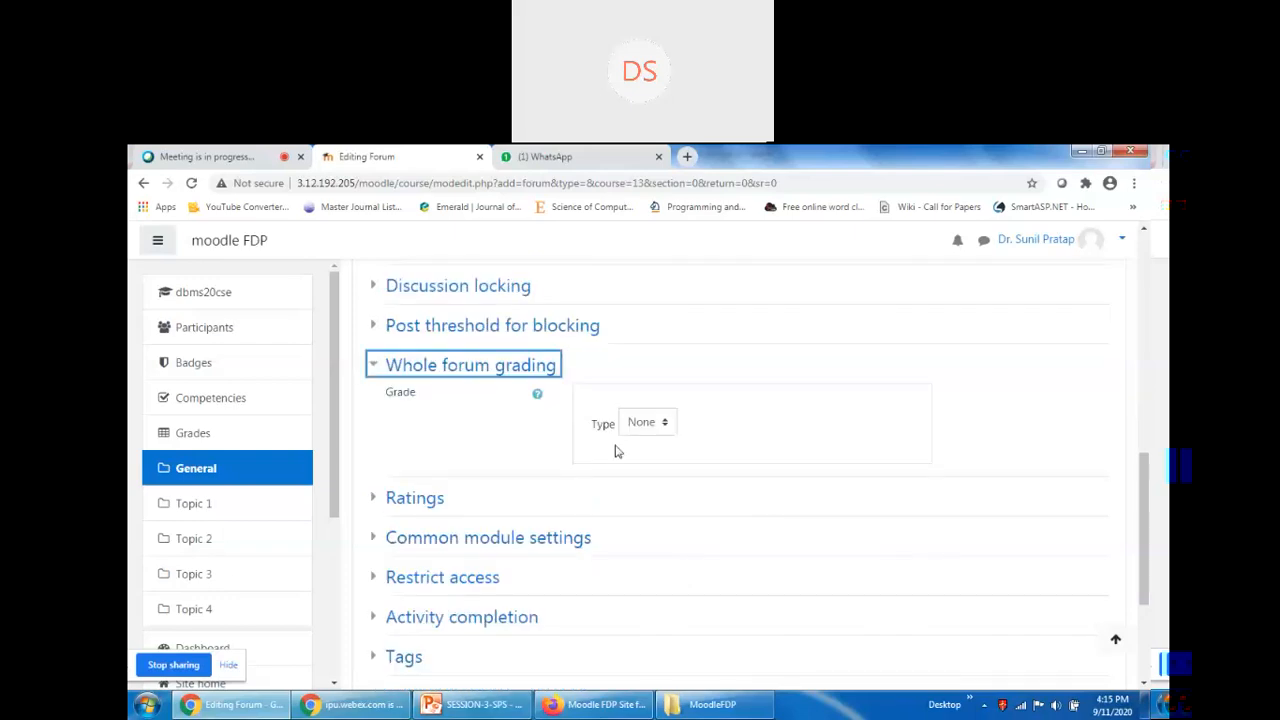
left_click(643, 426)
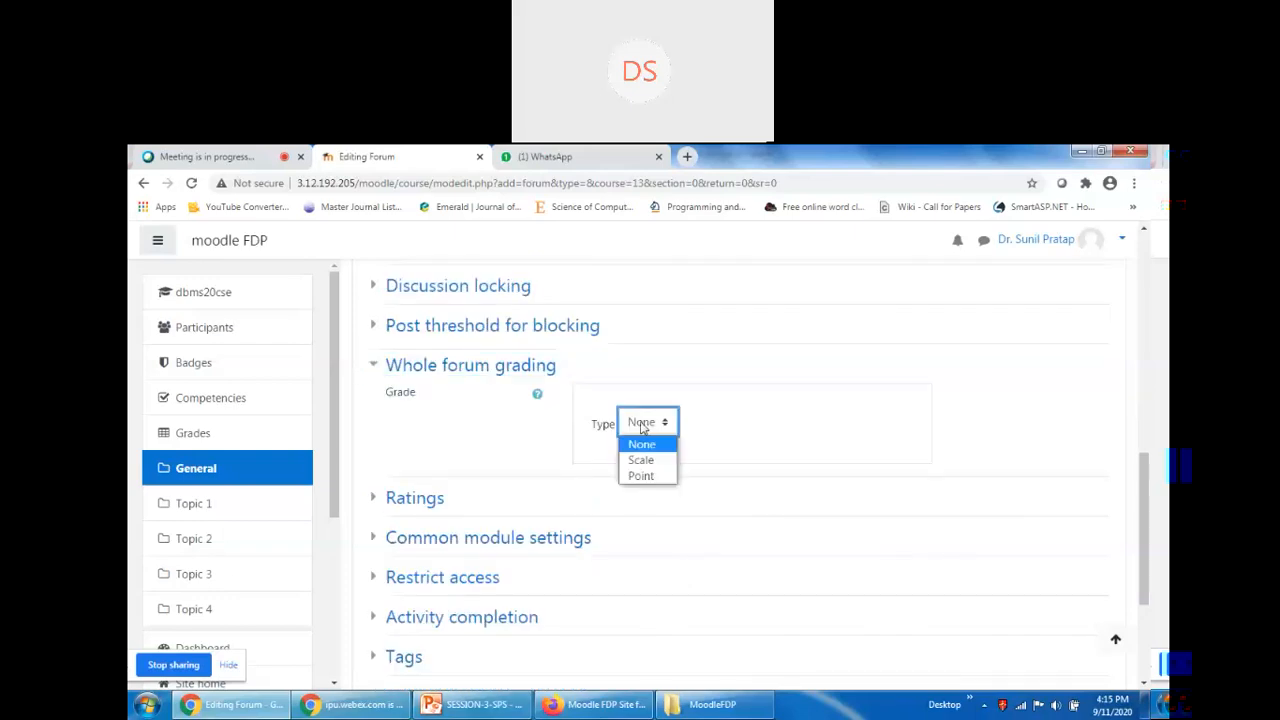
left_click(641, 476)
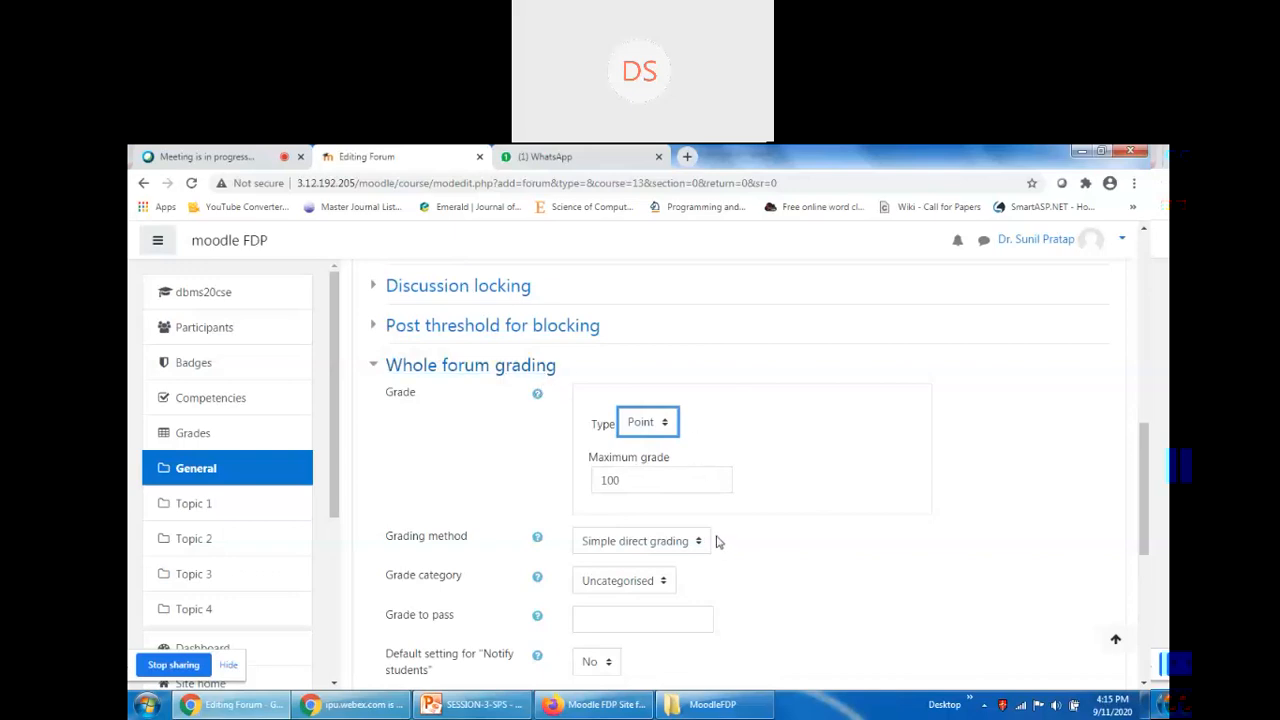
left_click(667, 549)
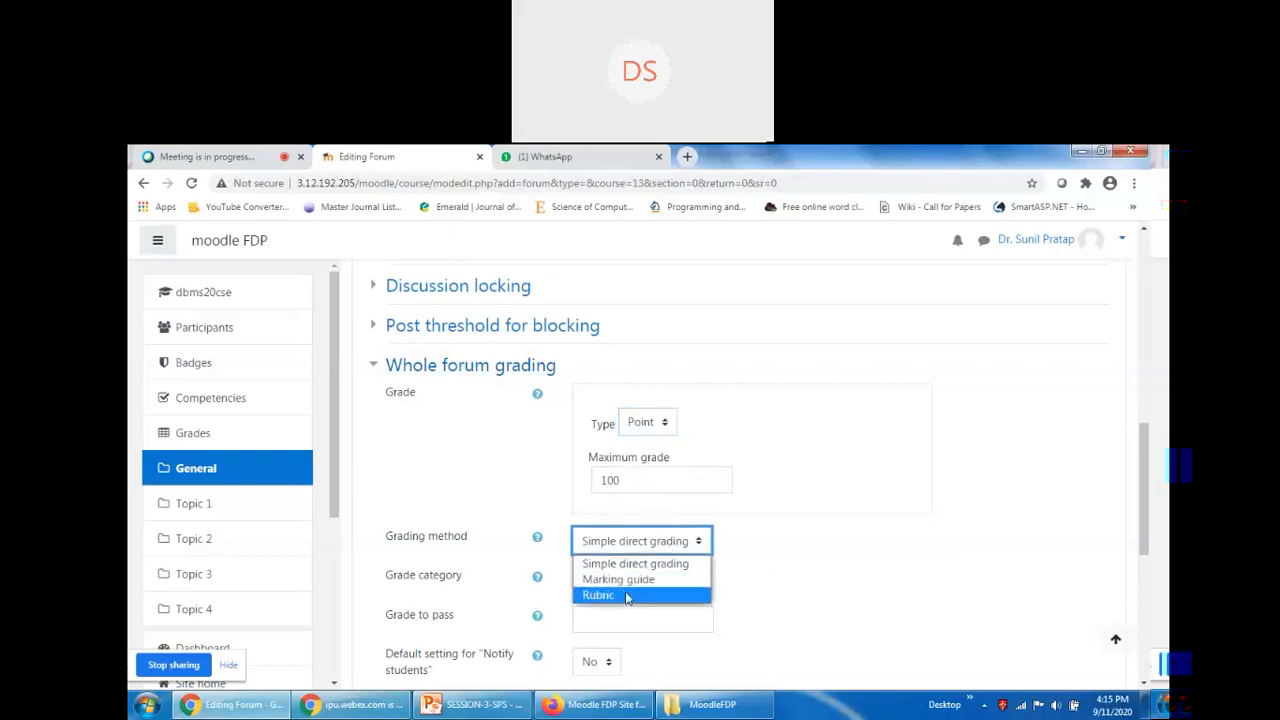
left_click(665, 566)
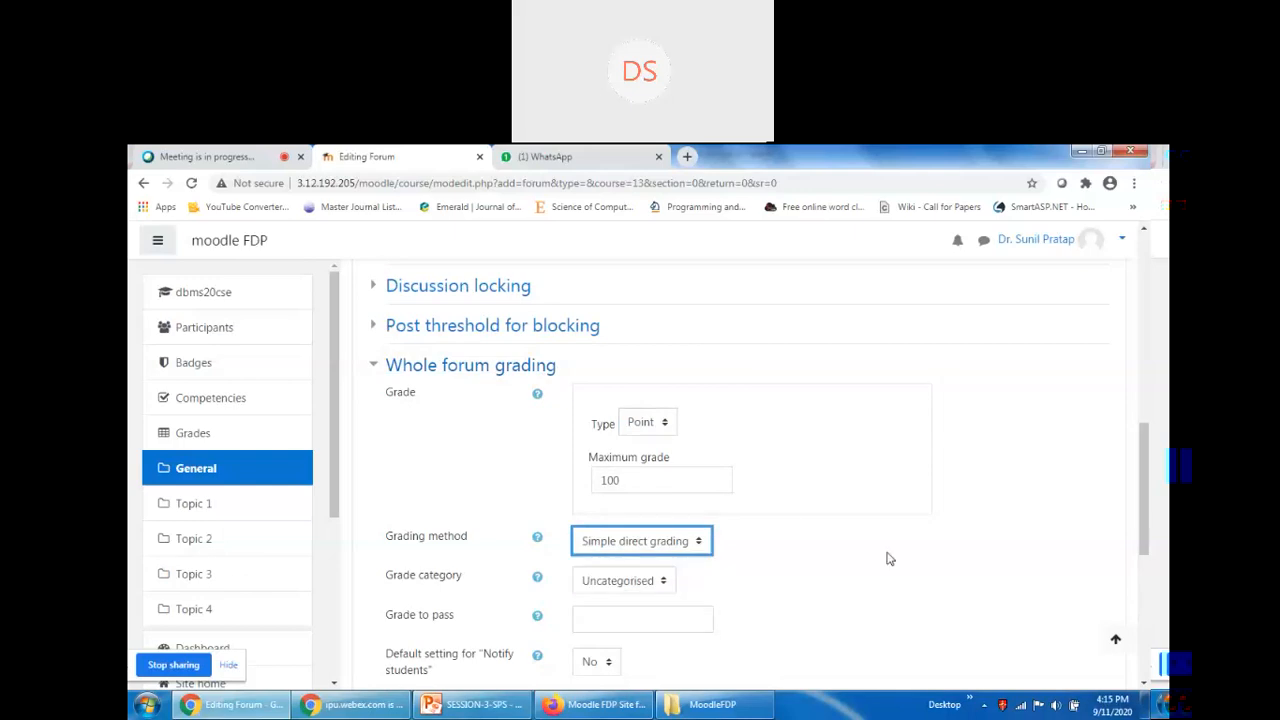
Review the grade category options, keeping Uncategorised, and check the Grade to pass setting
scroll(895, 540, "down", 1)
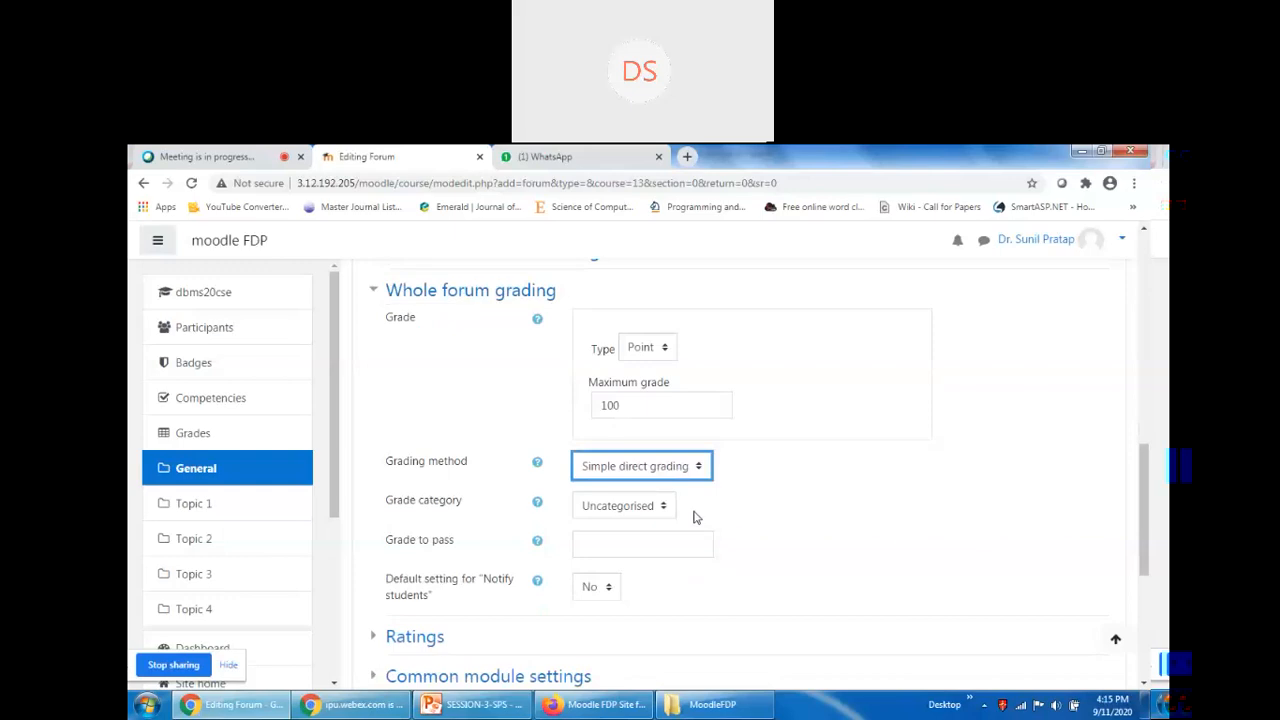
left_click(628, 508)
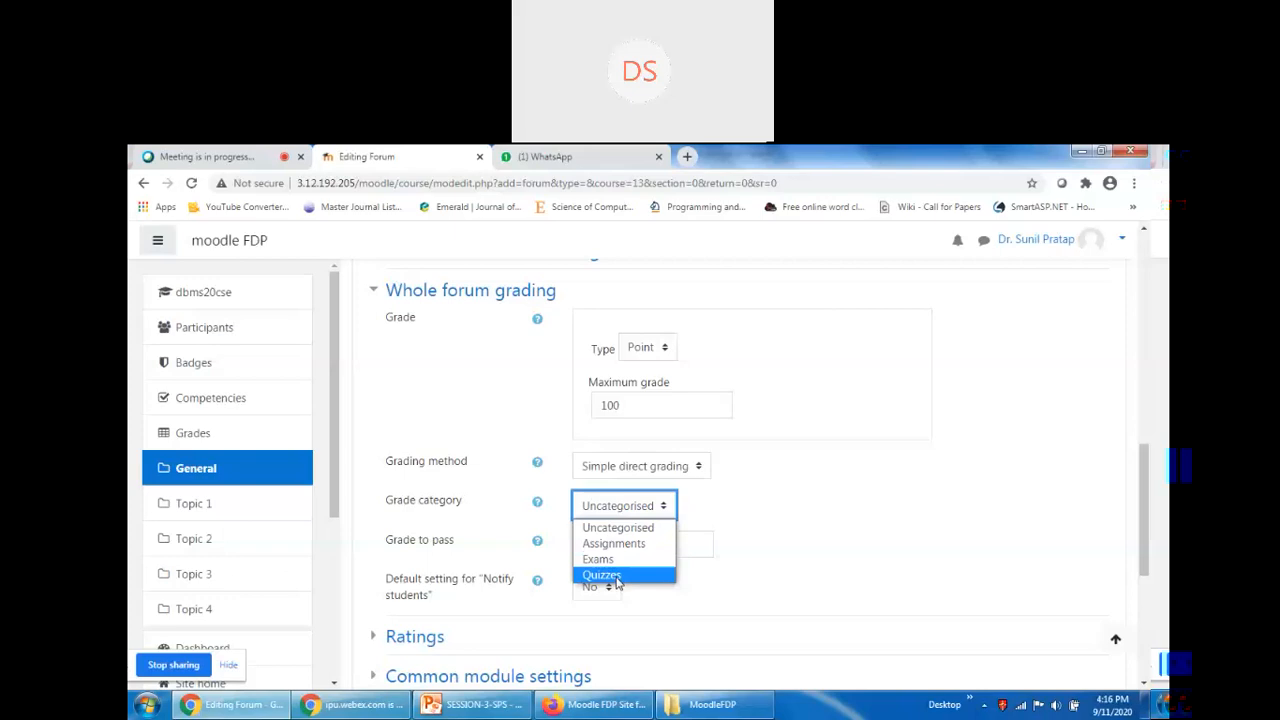
left_click(620, 516)
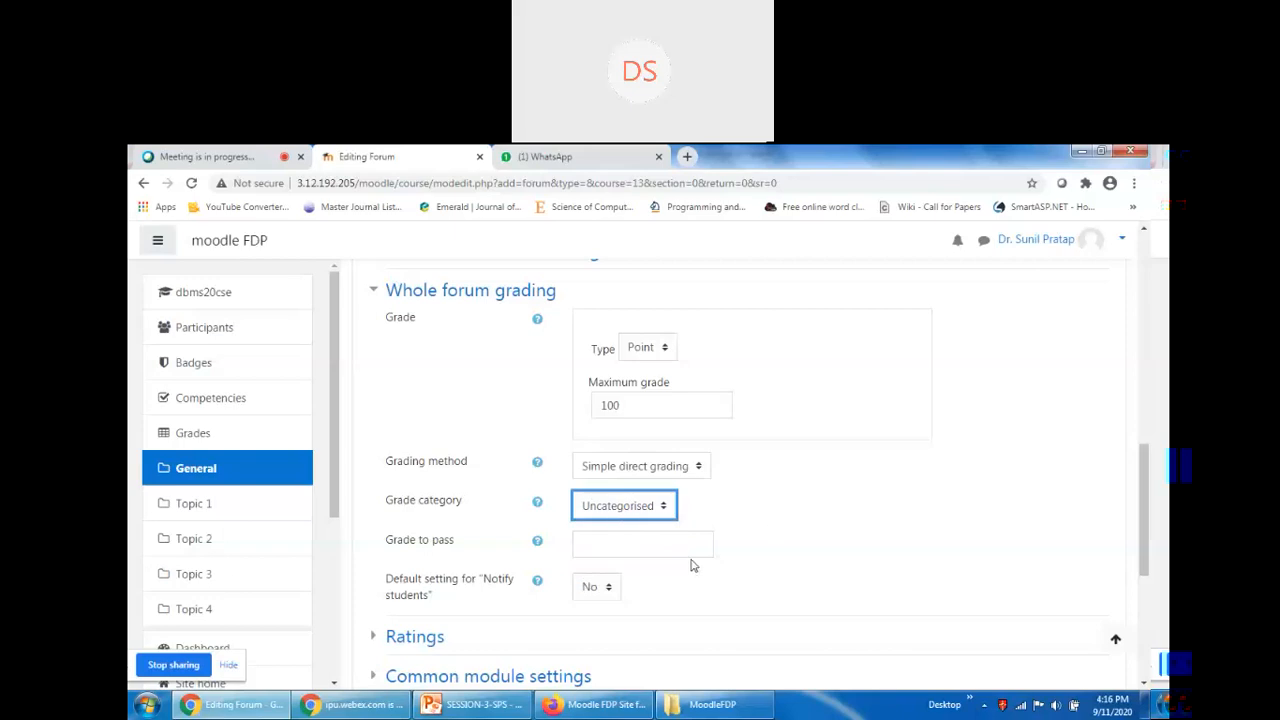
left_click(634, 546)
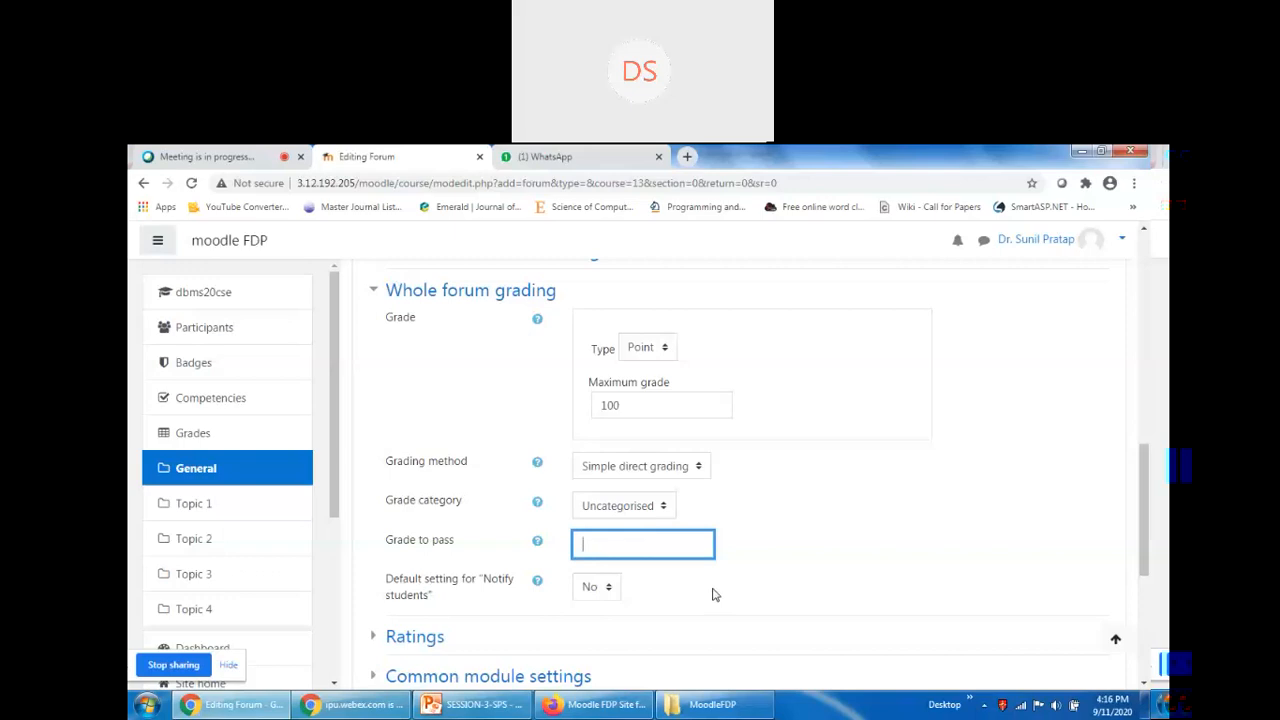
Set the whole forum grading type to None, collapse that section and expand the Ratings settings
left_click(648, 350)
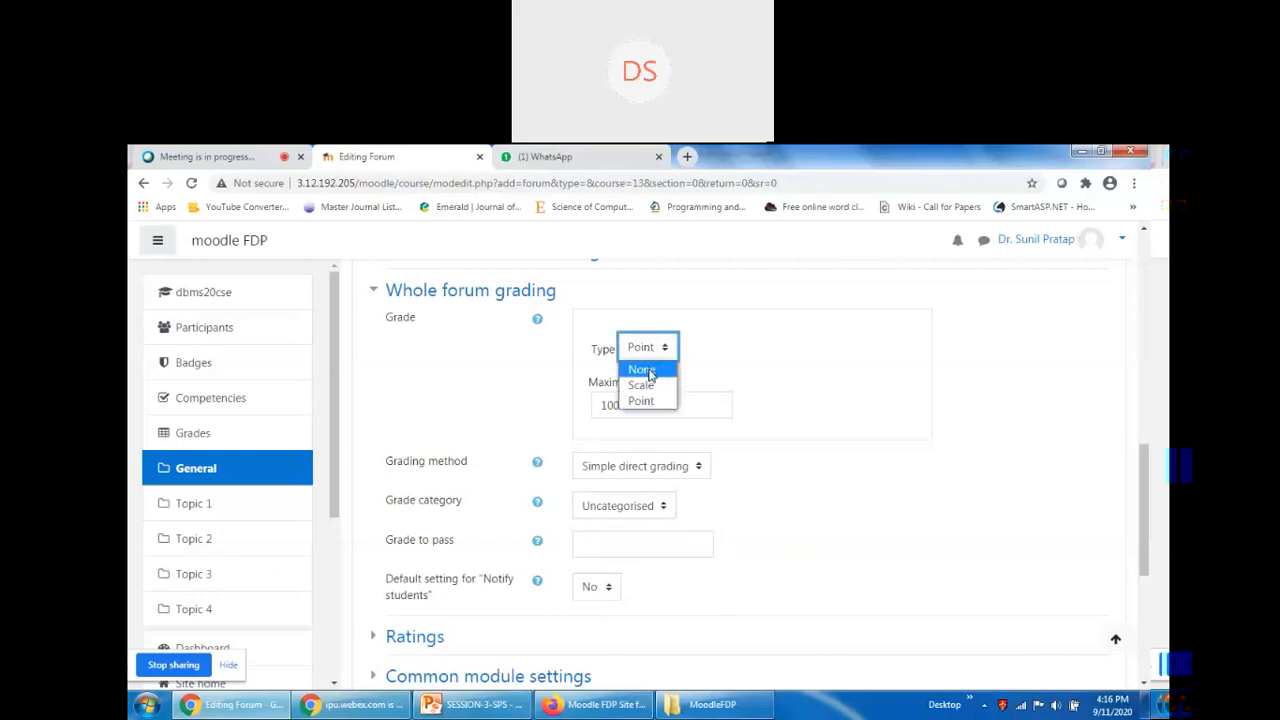
left_click(650, 375)
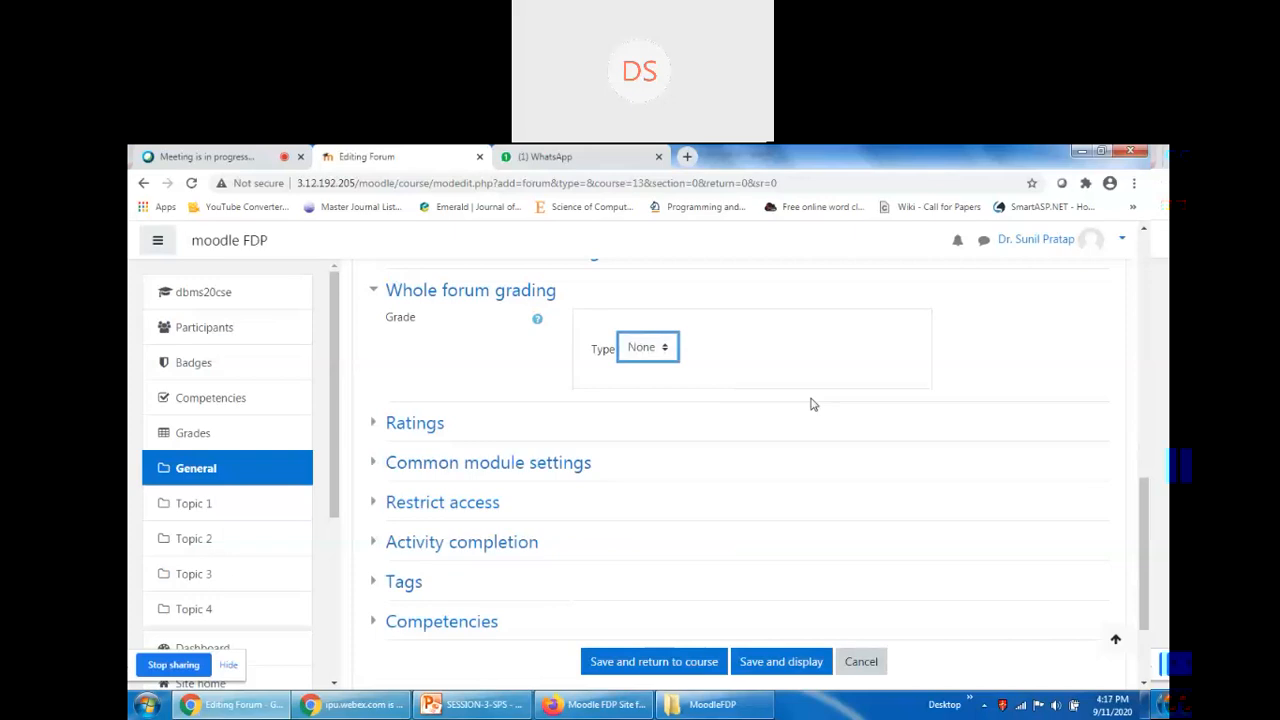
left_click(375, 294)
left_click(376, 332)
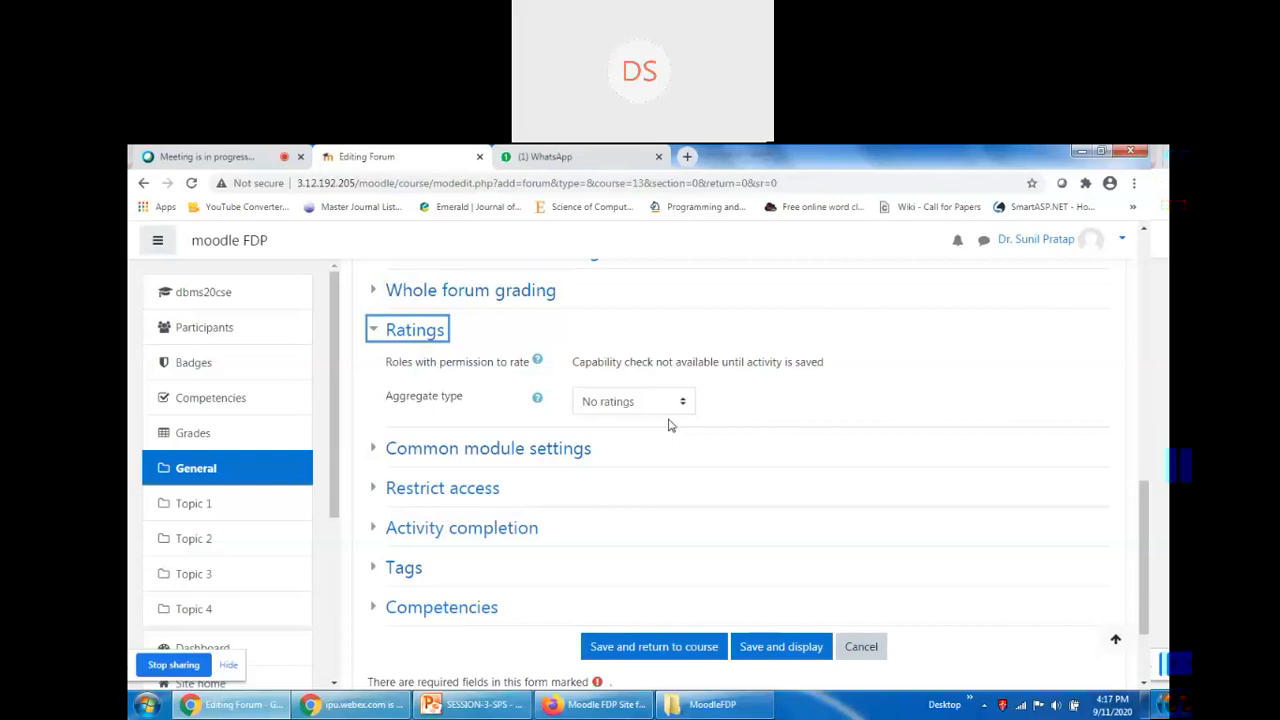
Review the Discussion locking and Post threshold for blocking settings, including the blocking period options, and collapse both sections
scroll(640, 422, "up", 3)
left_click(450, 363)
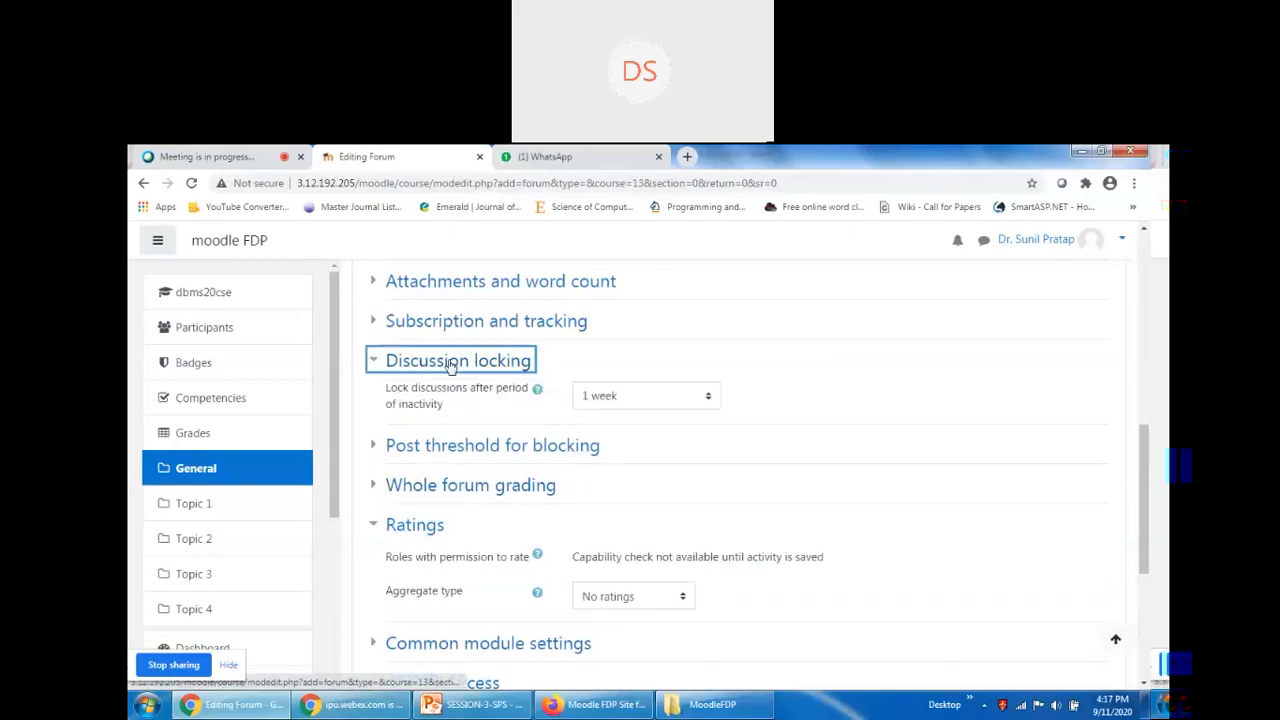
left_click(450, 363)
left_click(440, 402)
left_click(440, 402)
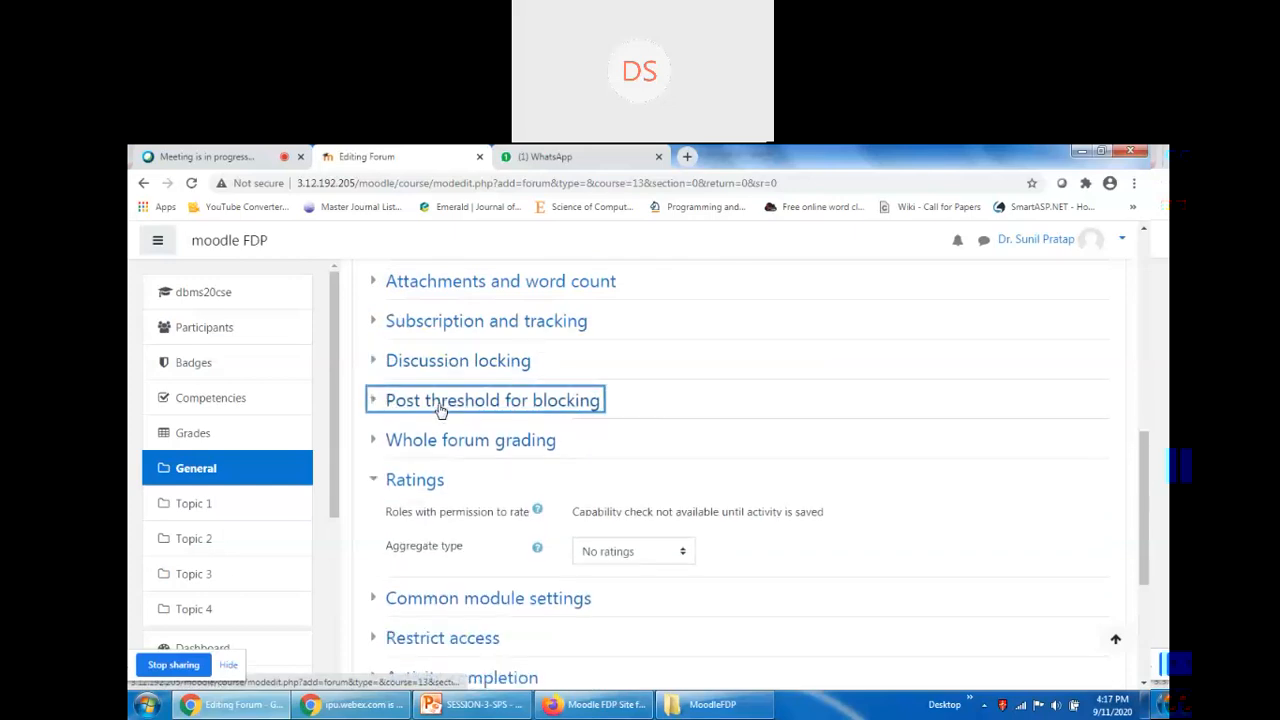
left_click(446, 402)
left_click(612, 432)
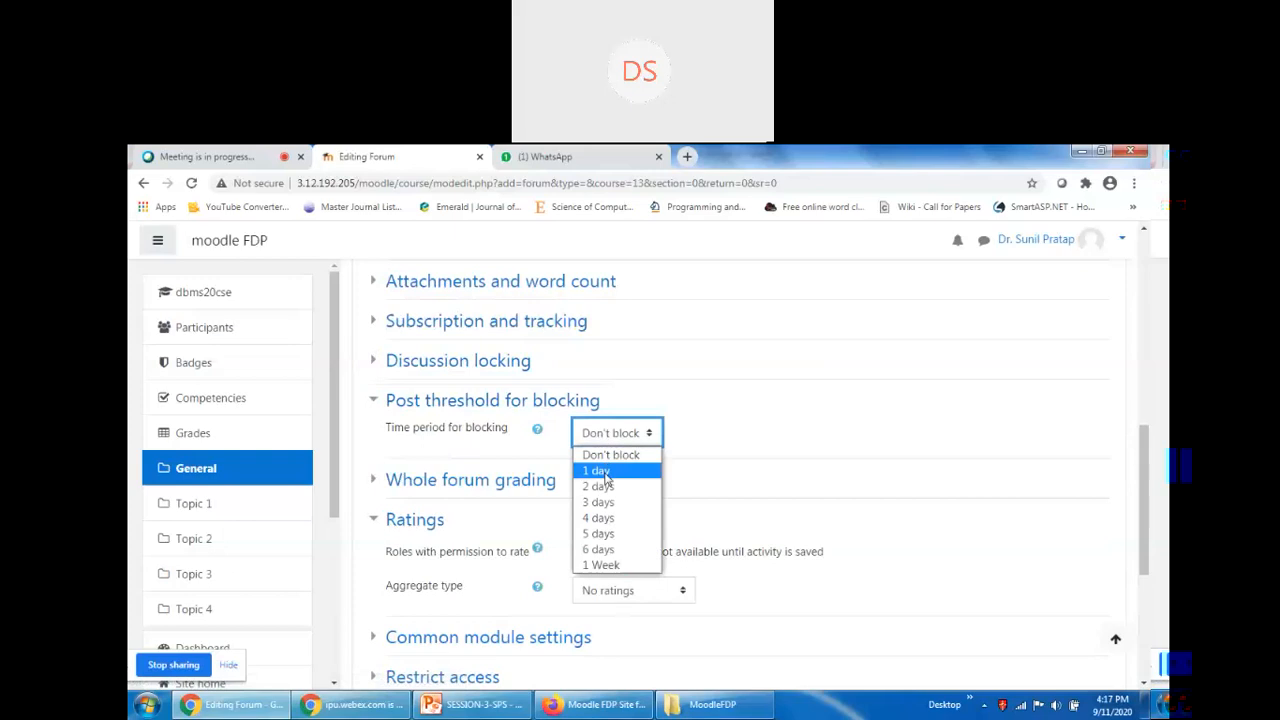
left_click(371, 402)
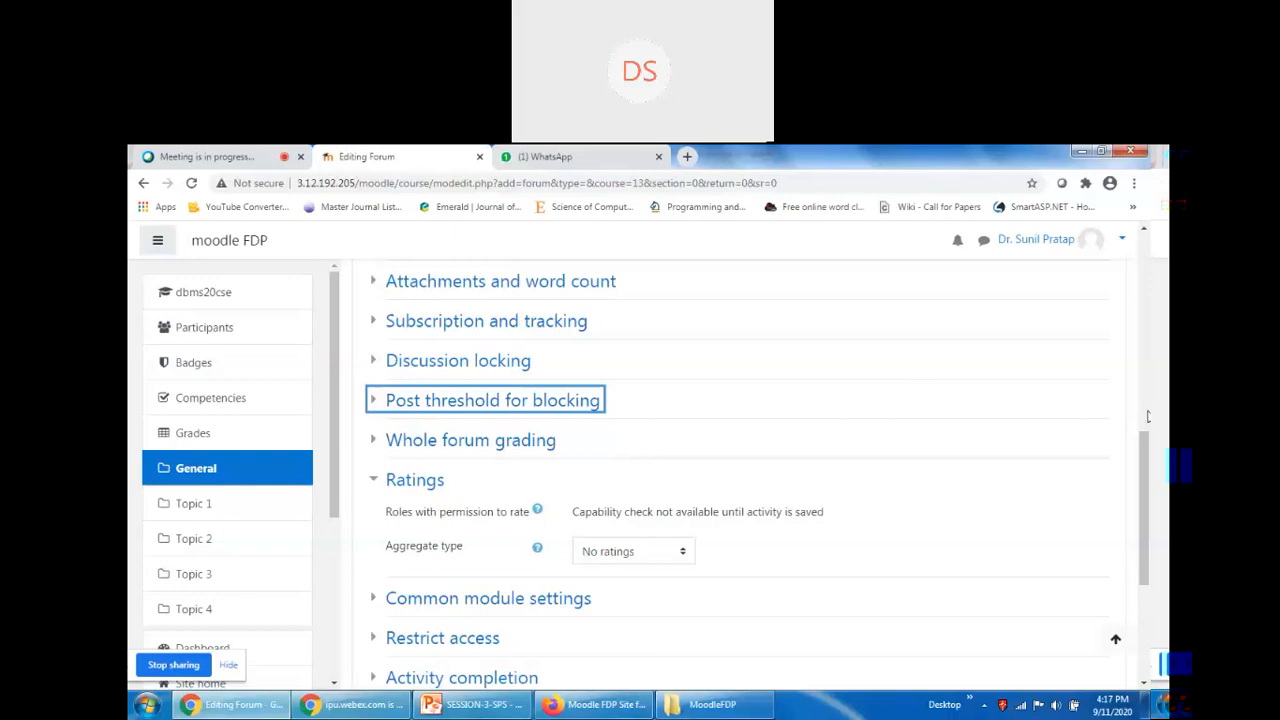
Set the ratings aggregate type to Average of ratings
left_click(630, 553)
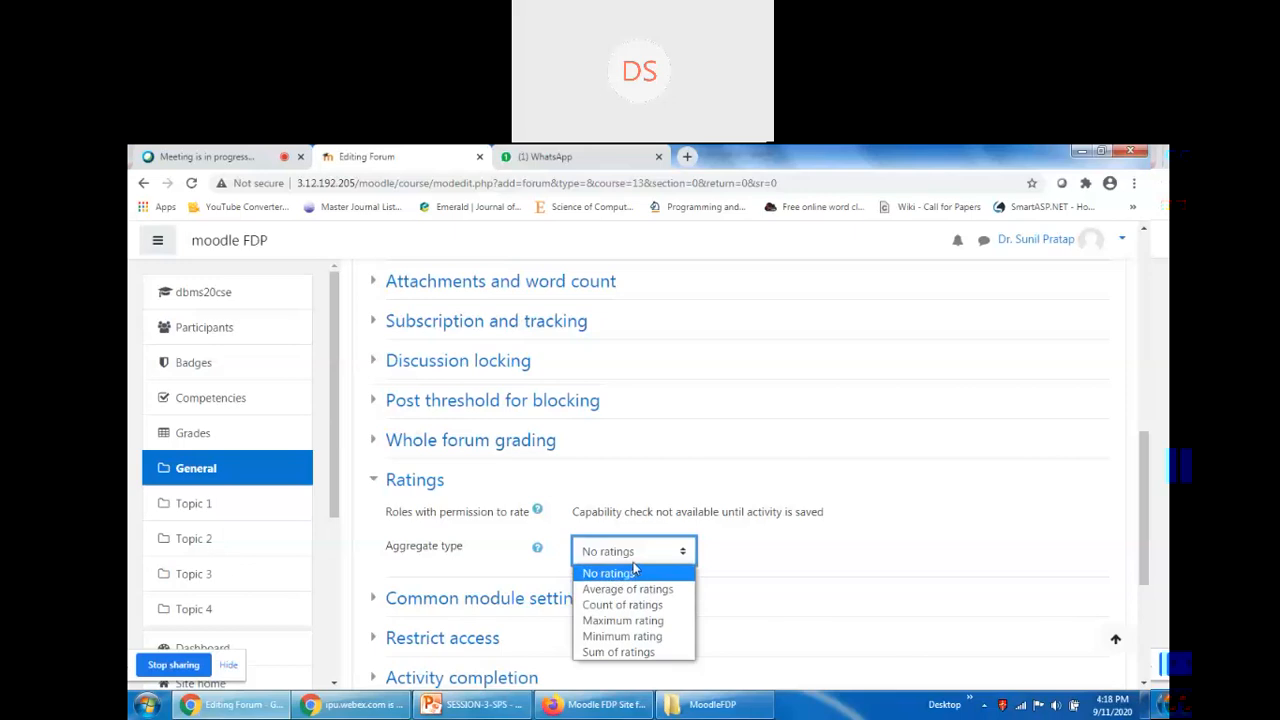
left_click(641, 590)
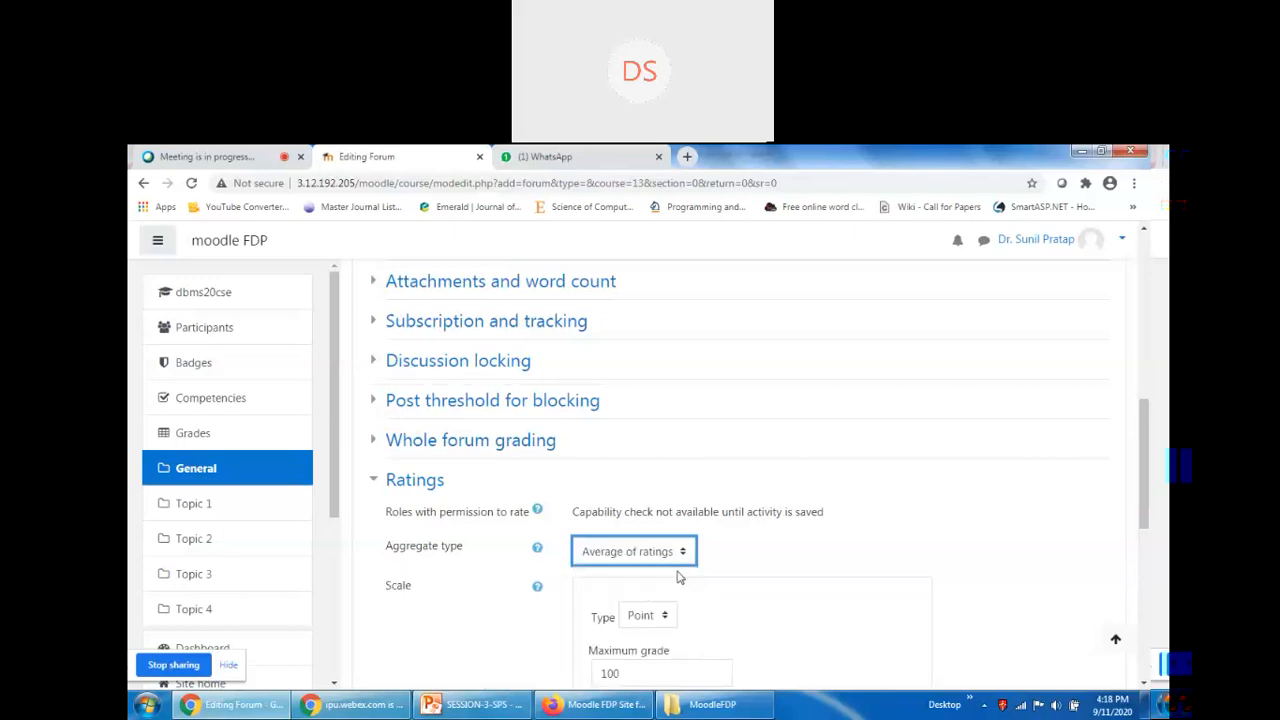
scroll(891, 560, "down", 1)
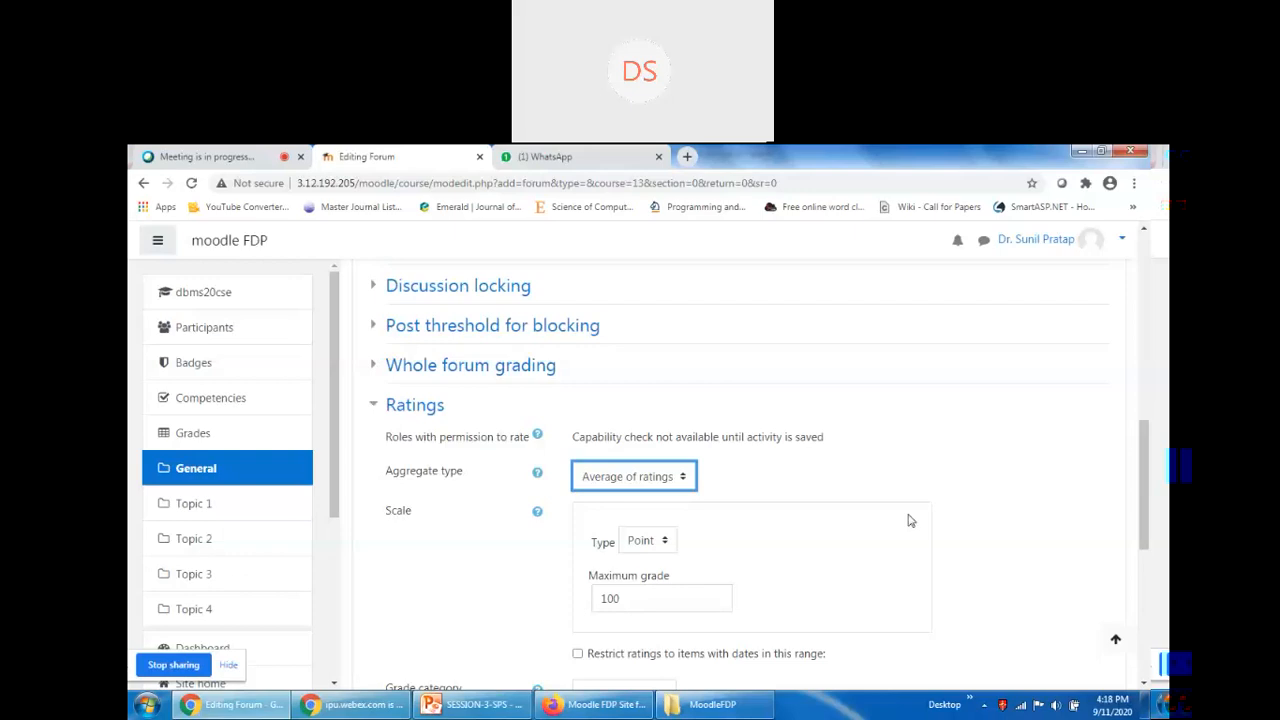
scroll(632, 638, "down", 1)
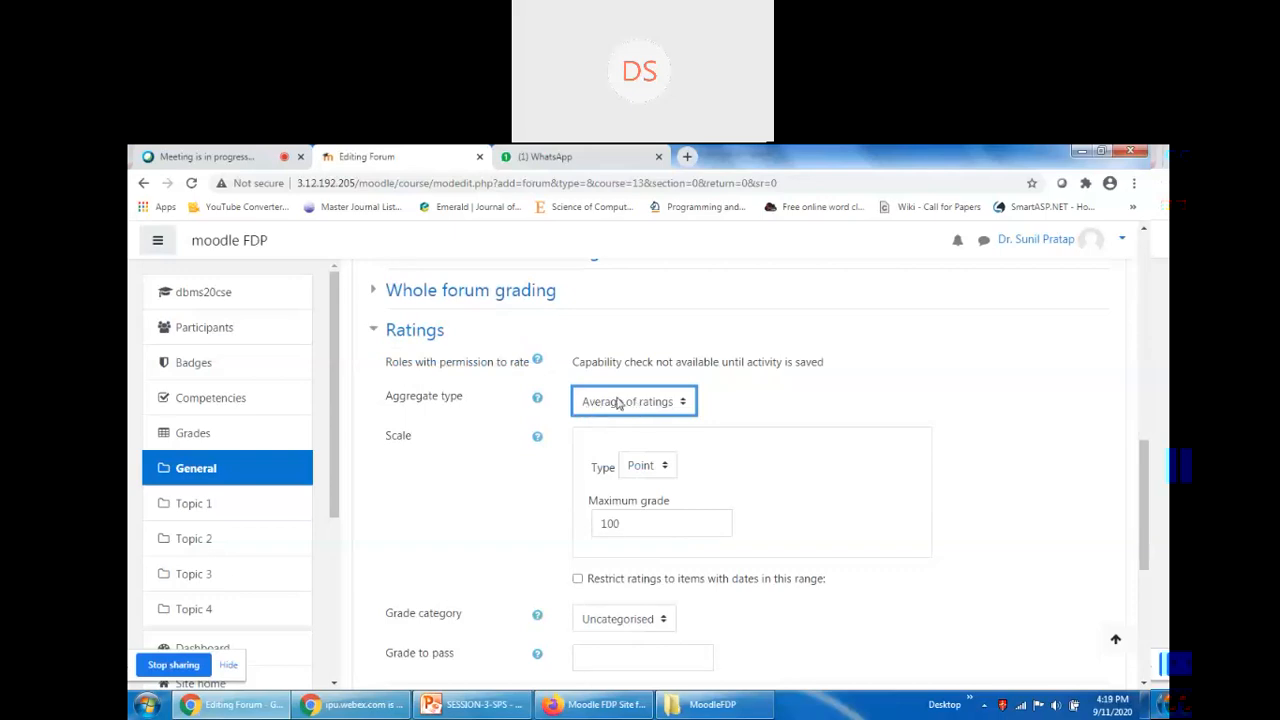
Review the aggregate type choices and the grade category options in the Ratings section without changing them
left_click(618, 402)
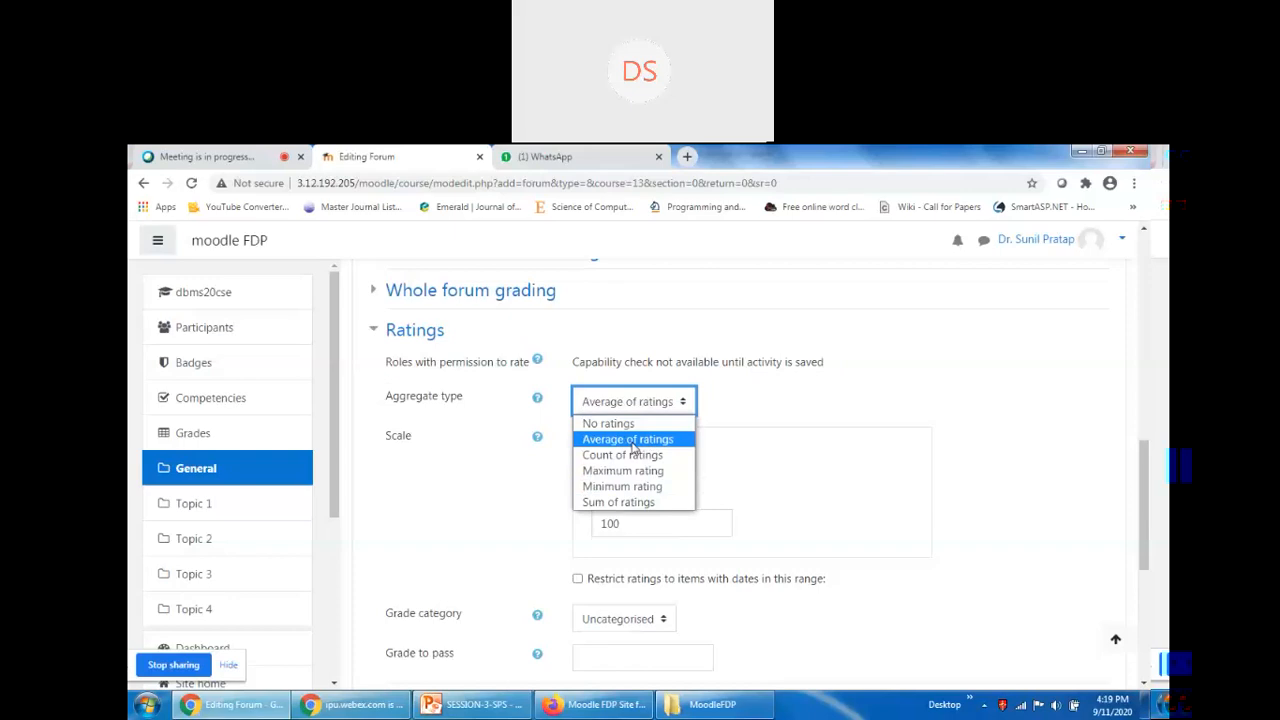
left_click(797, 518)
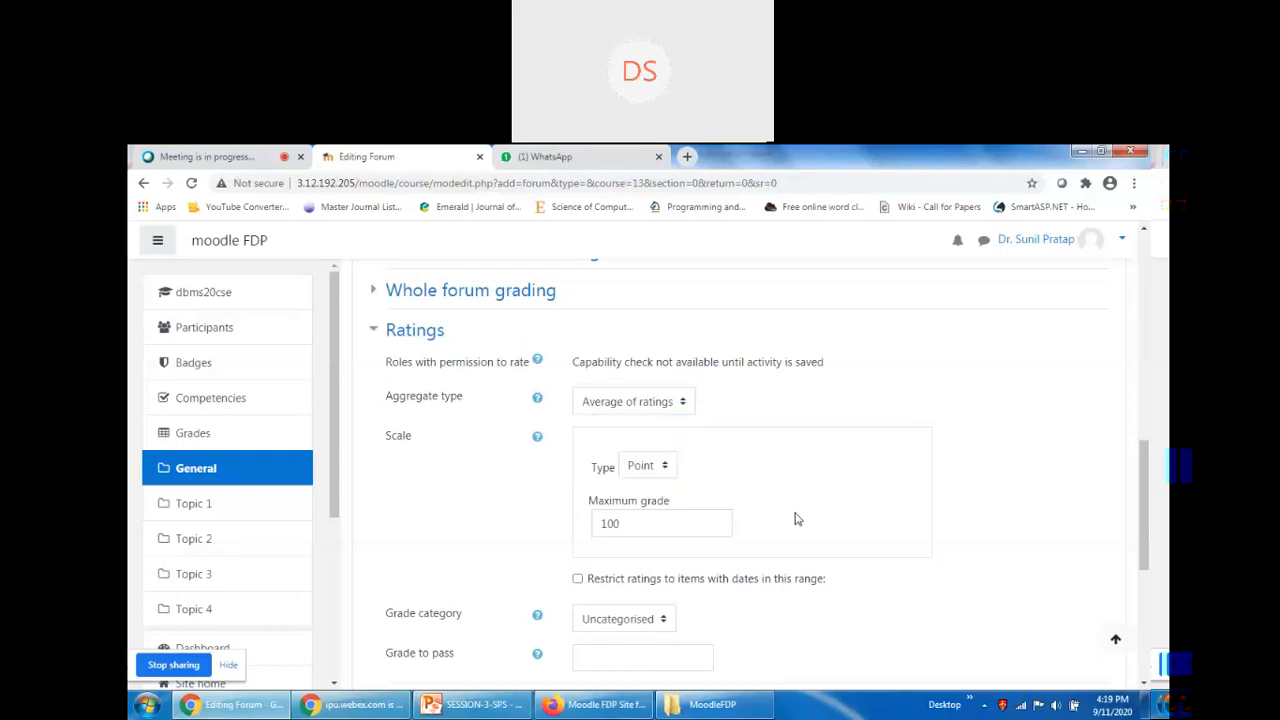
scroll(797, 518, "down", 2)
scroll(797, 518, "up", 1)
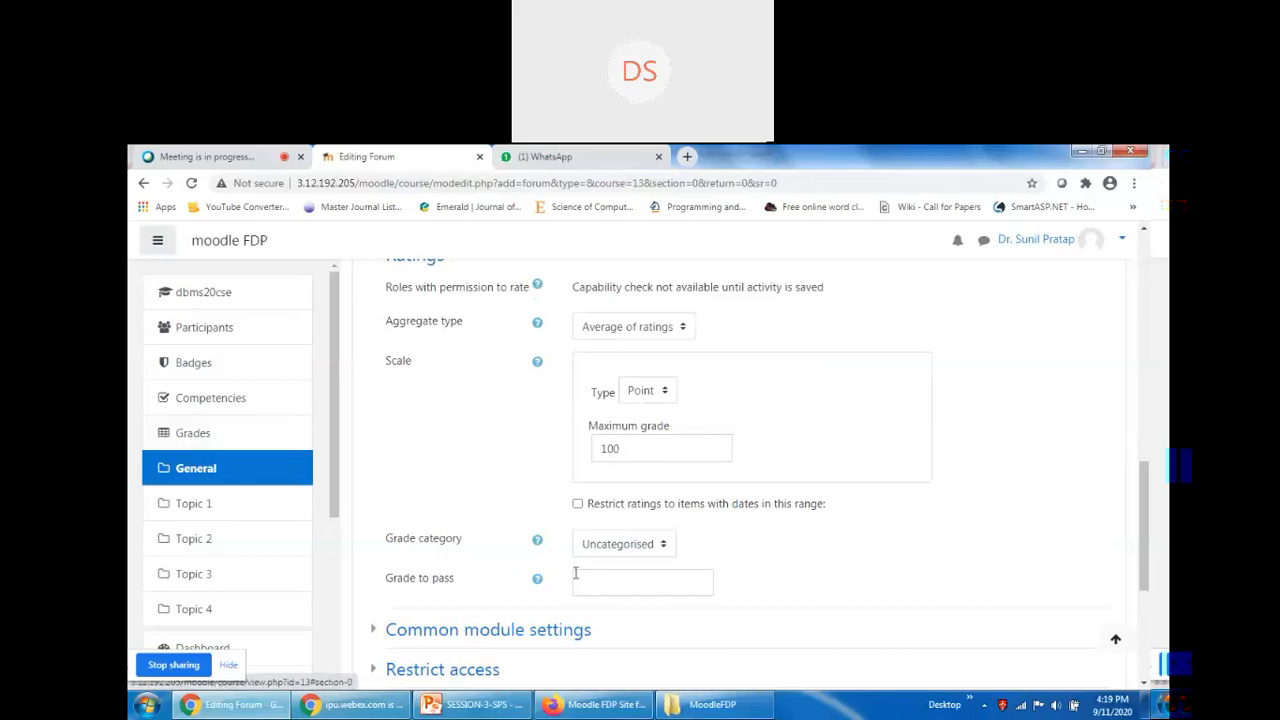
left_click(646, 545)
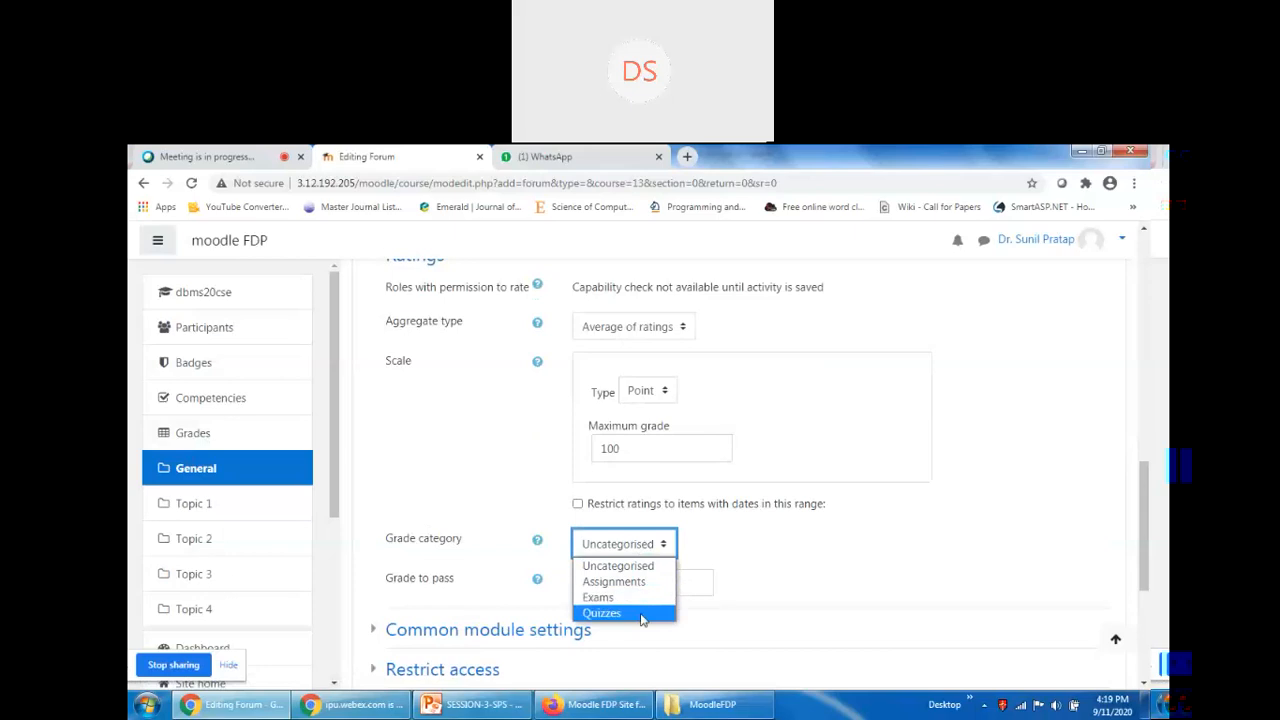
left_click(829, 584)
scroll(828, 583, "up", 2)
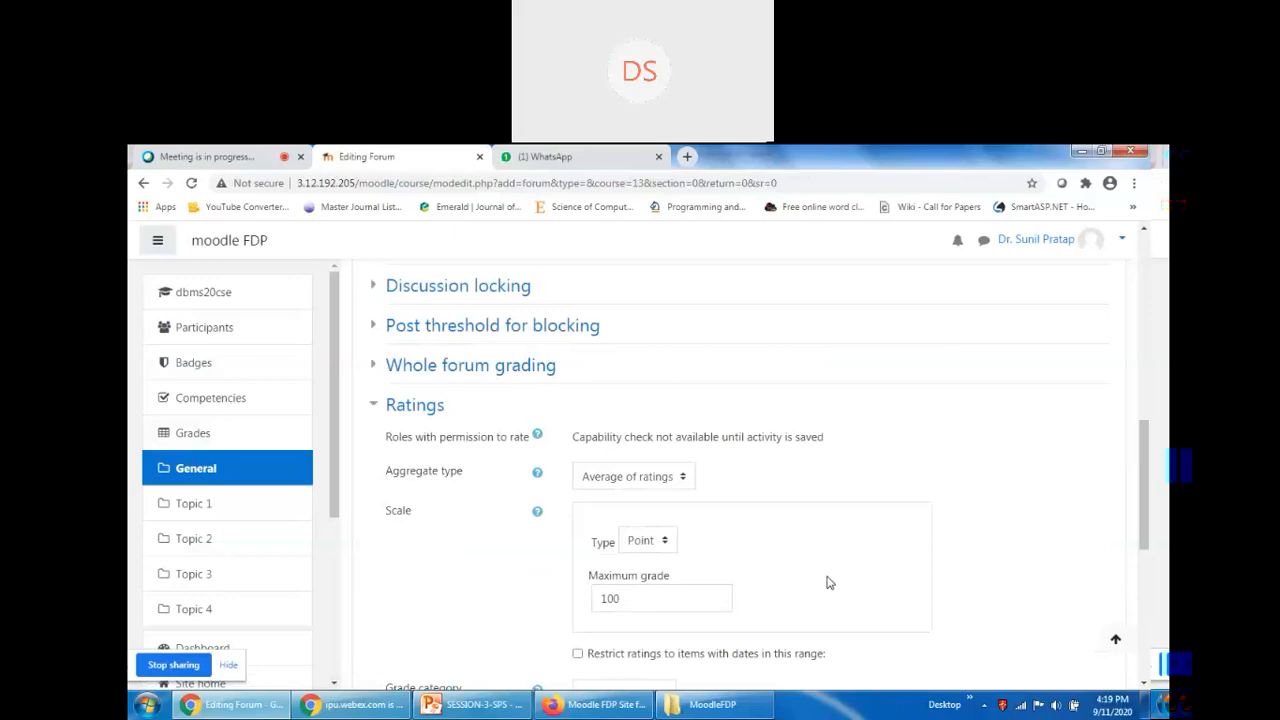
Reset the ratings aggregate type to No ratings and collapse the Ratings section
left_click(643, 478)
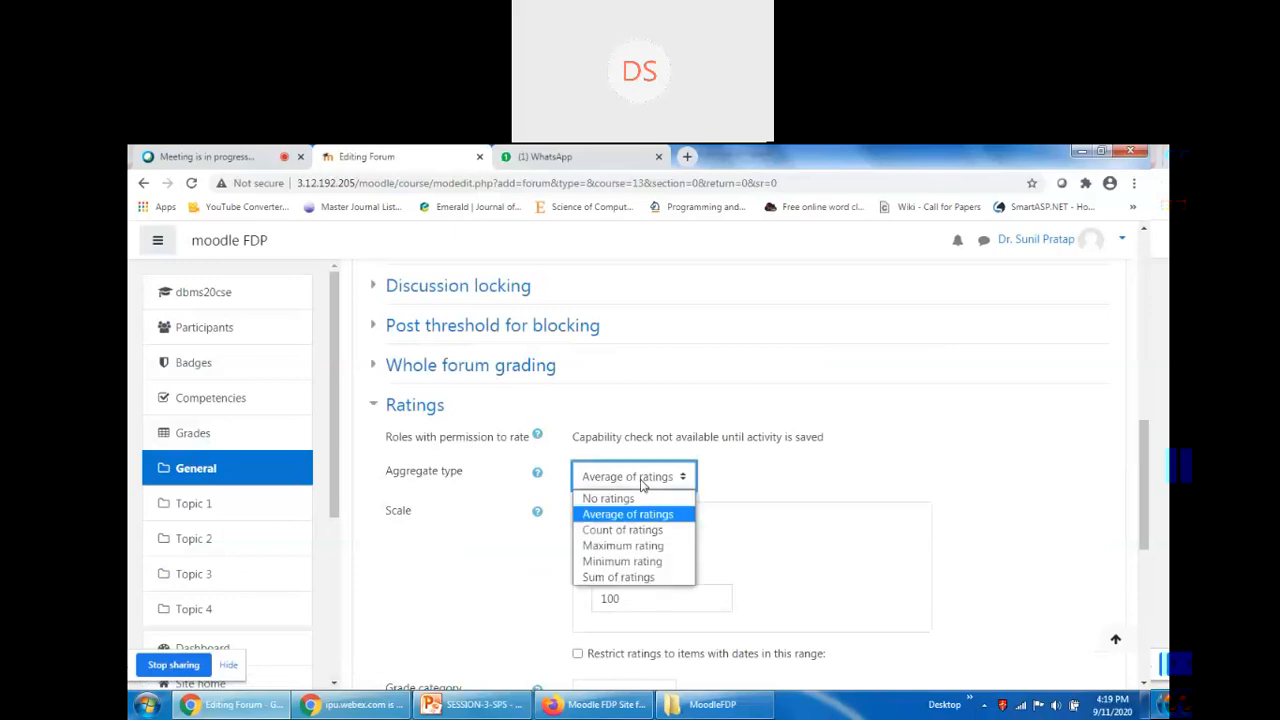
left_click(640, 498)
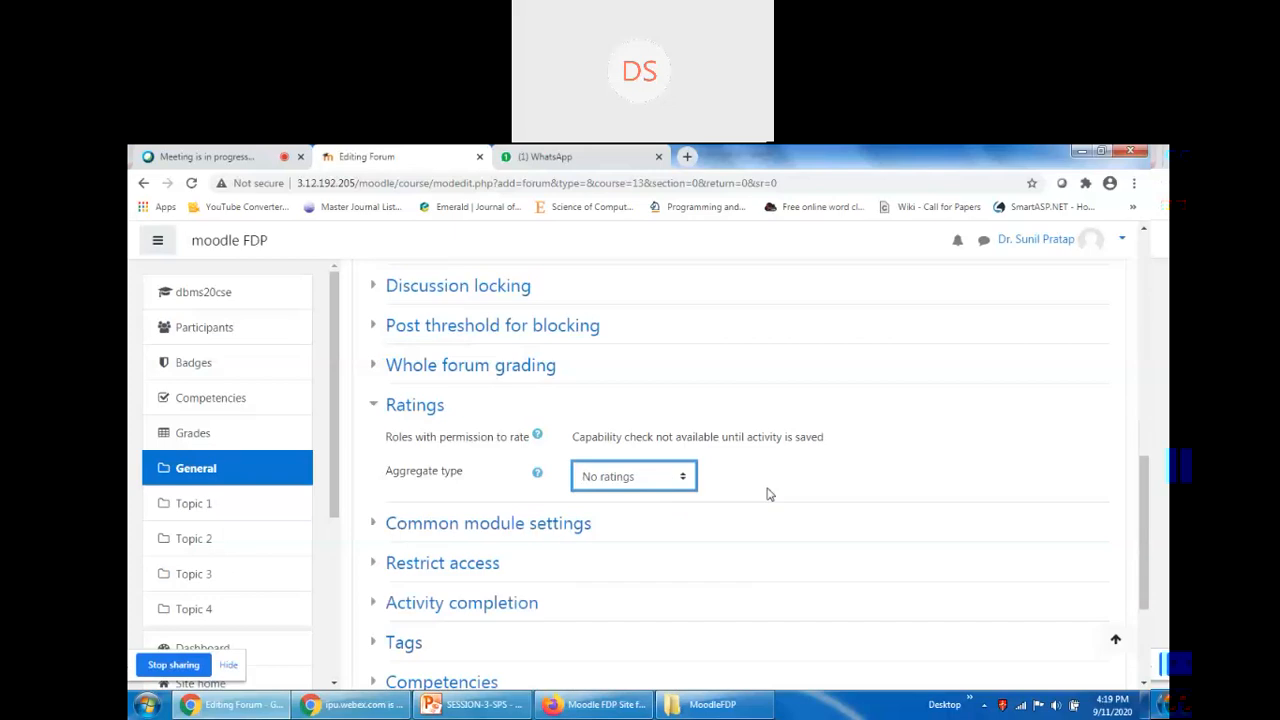
left_click(376, 406)
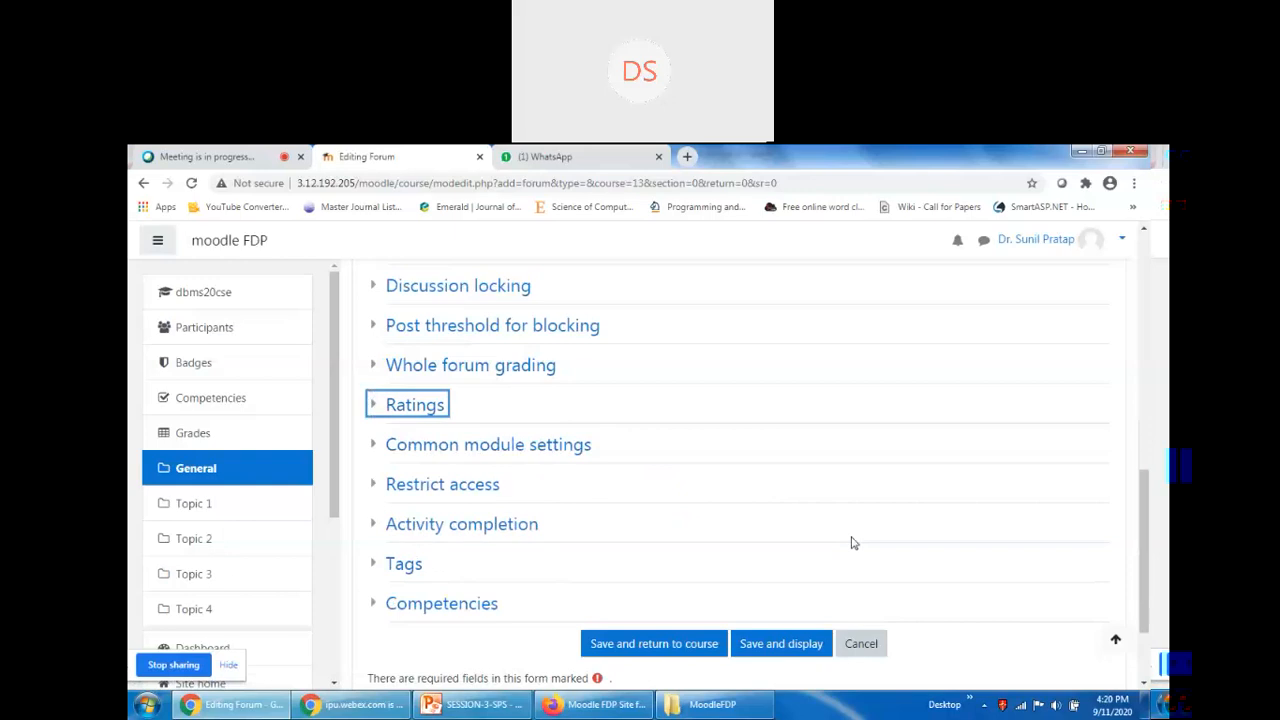
Review the Common module settings, including availability, ID number and group mode, and check the Tags section
scroll(560, 540, "up", 4)
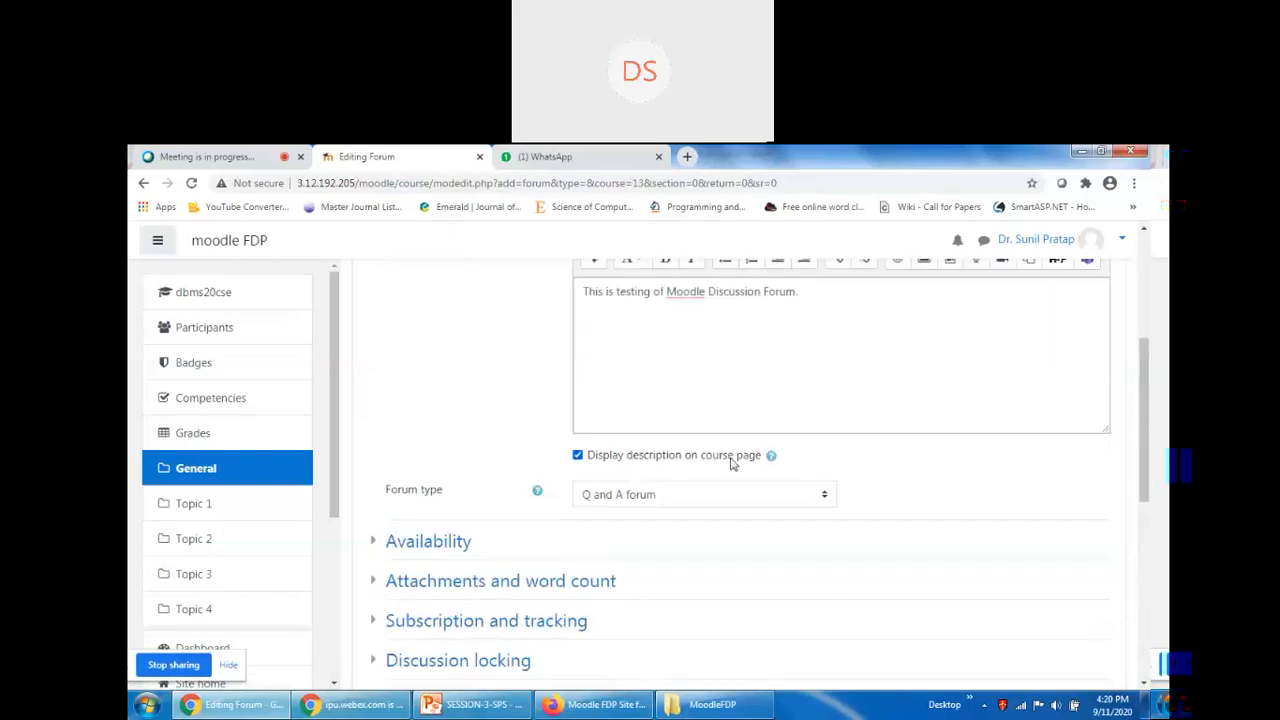
scroll(809, 529, "down", 3)
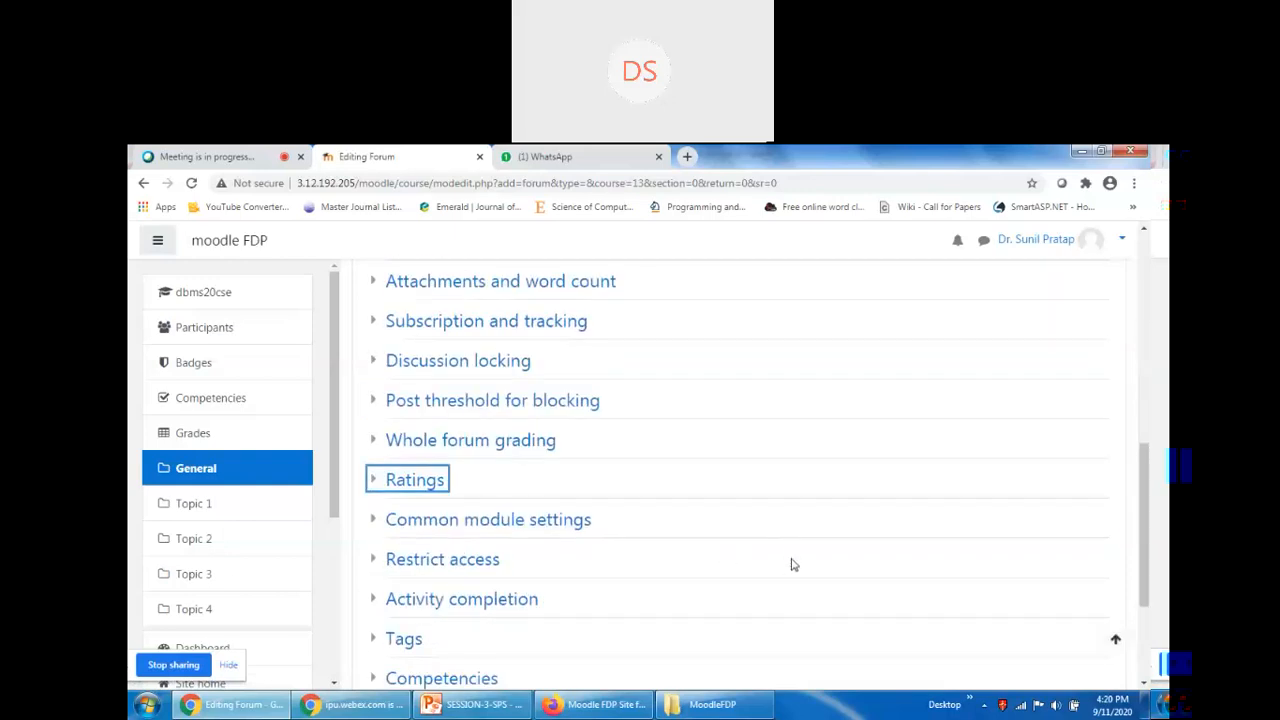
scroll(791, 565, "down", 1)
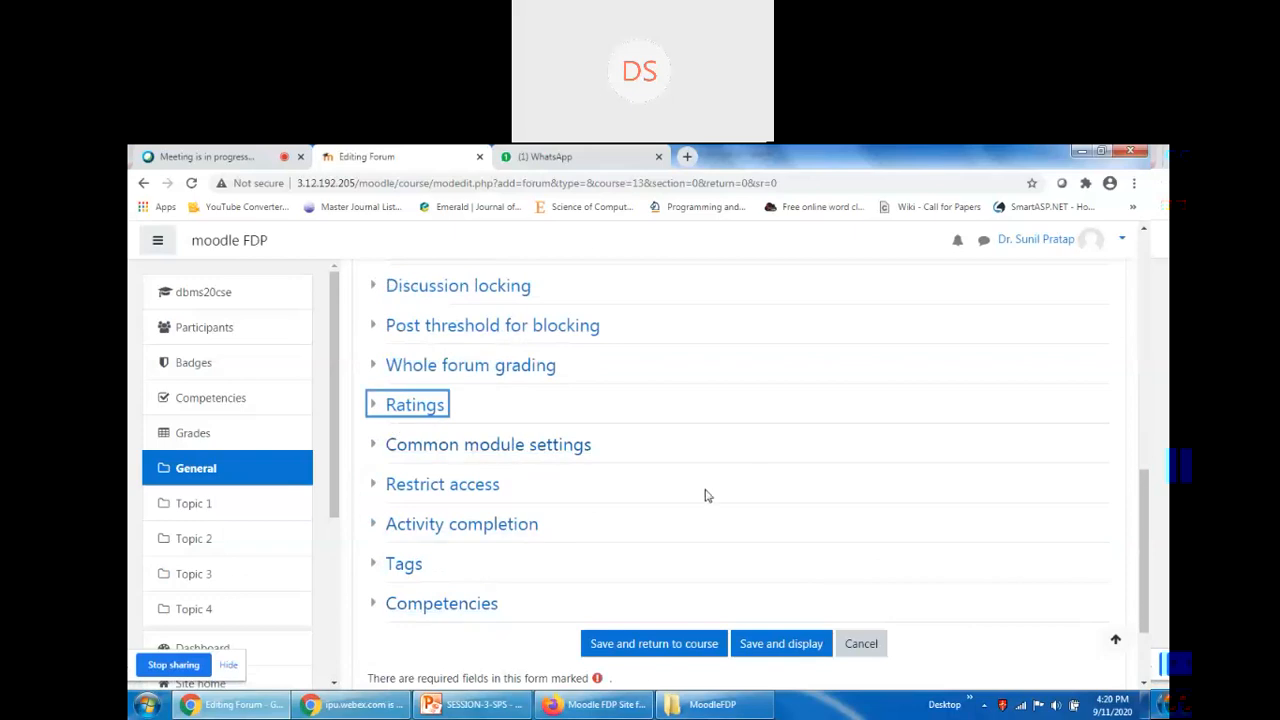
left_click(376, 444)
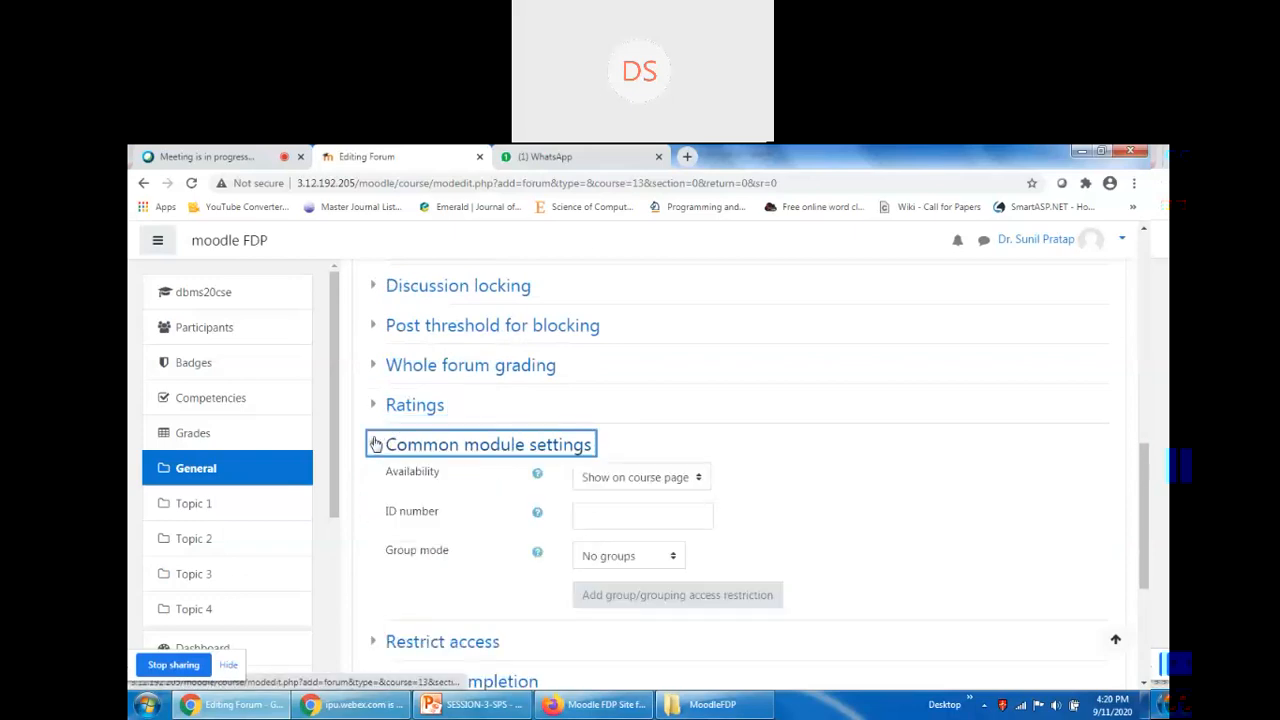
left_click(653, 513)
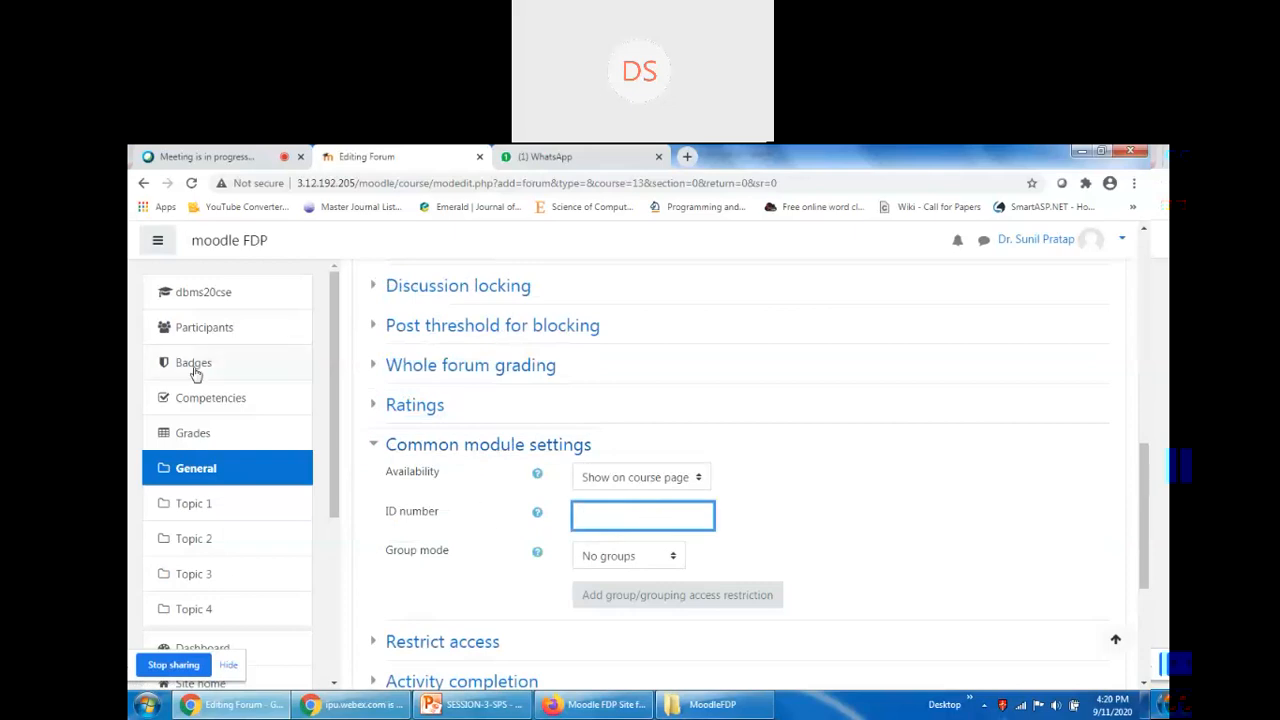
left_click(372, 446)
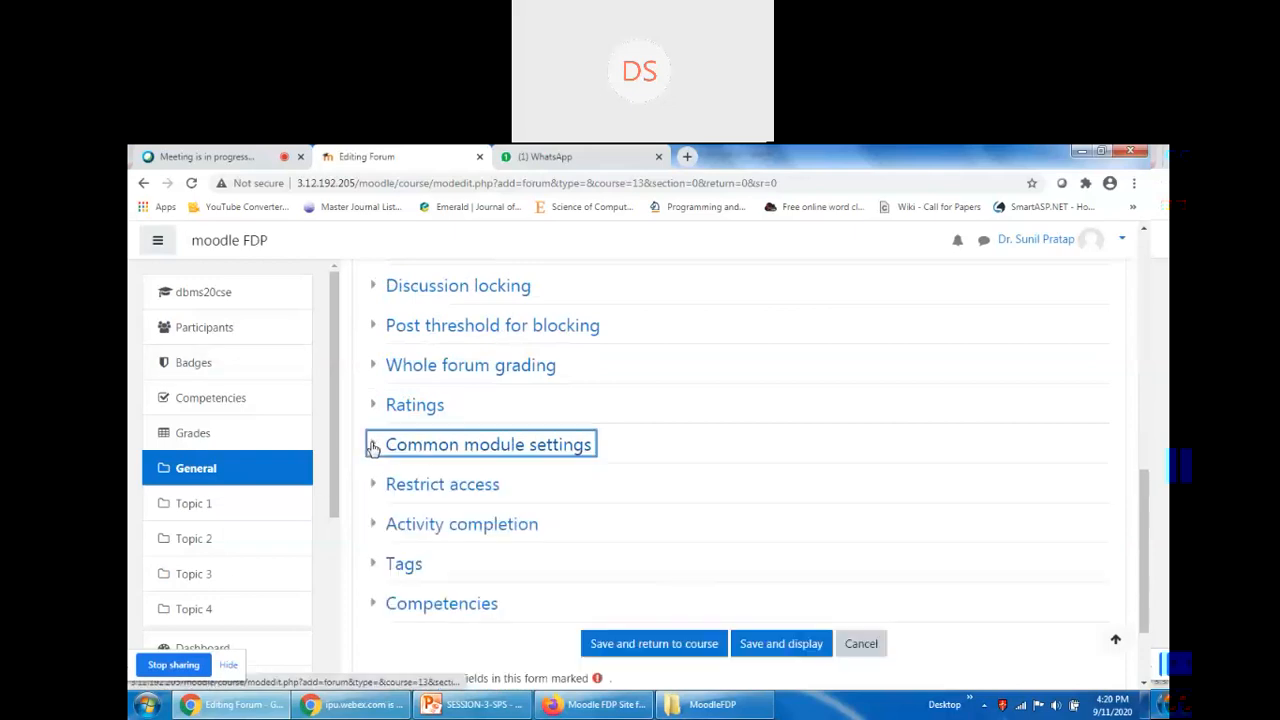
left_click(372, 566)
left_click(372, 567)
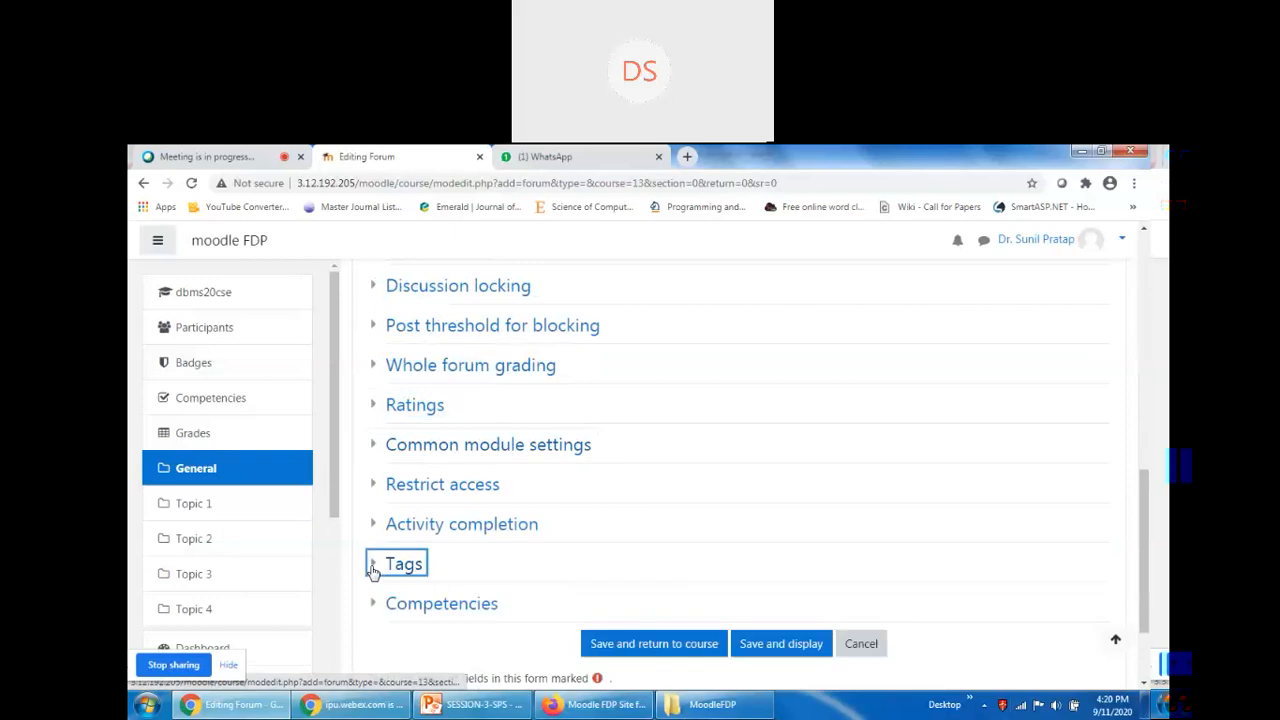
Check the forum's general settings, then save the forum and display it
scroll(960, 604, "up", 4)
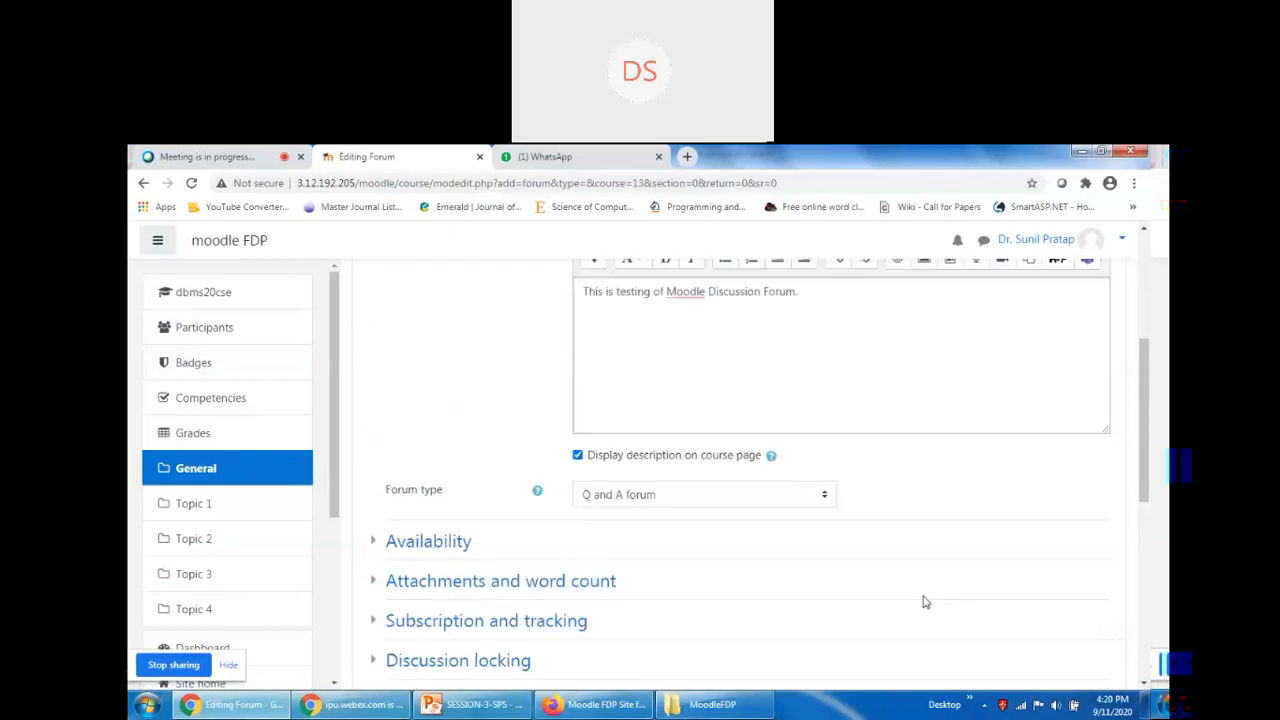
scroll(925, 602, "up", 3)
scroll(923, 598, "down", 3)
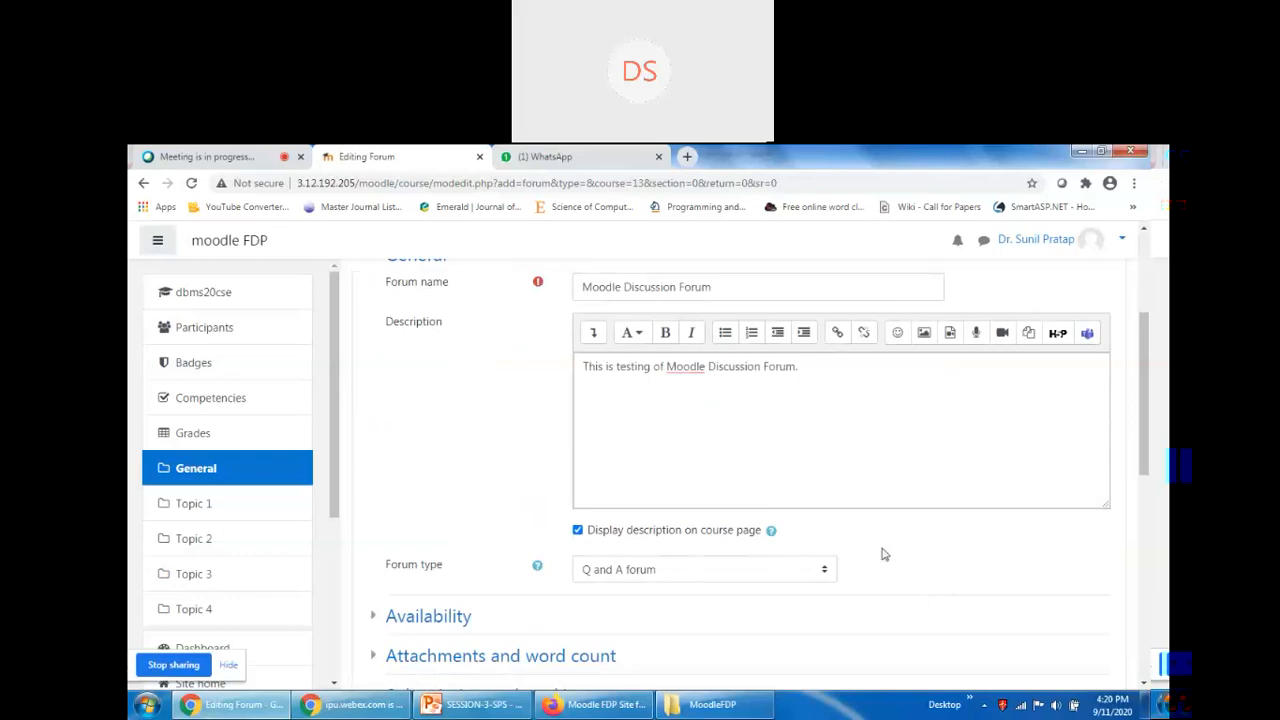
scroll(886, 555, "down", 10)
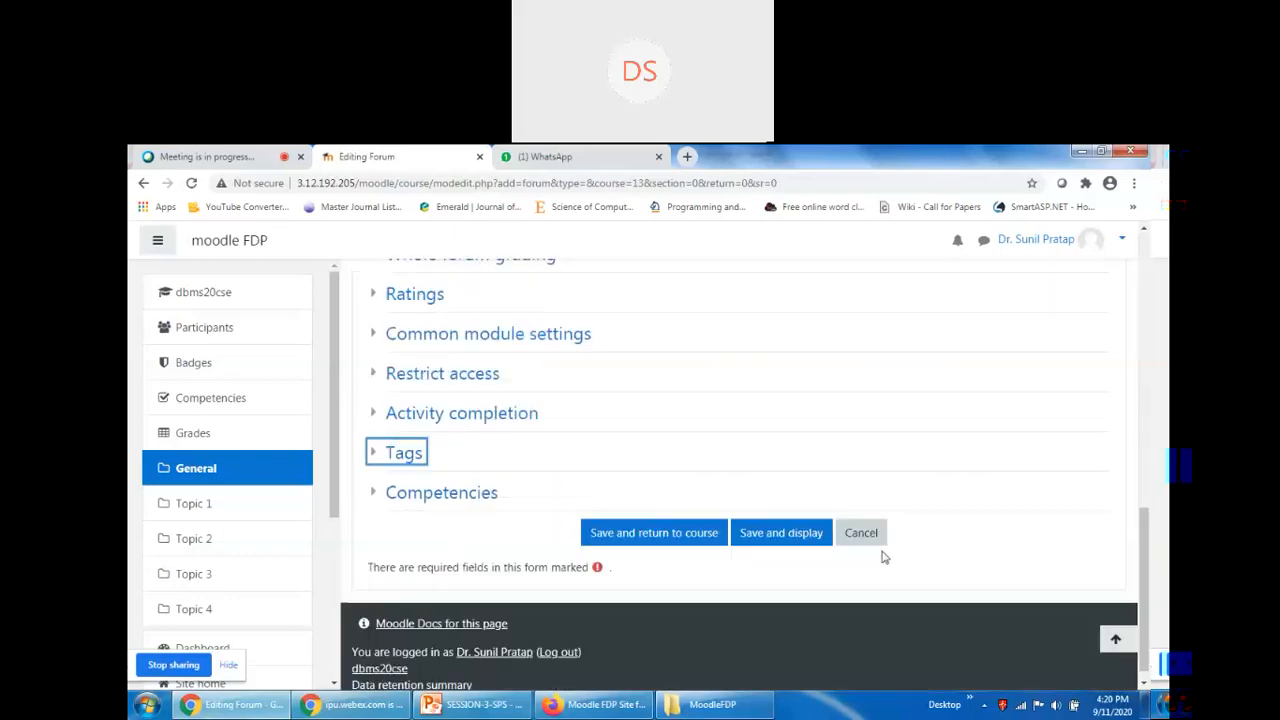
left_click(784, 519)
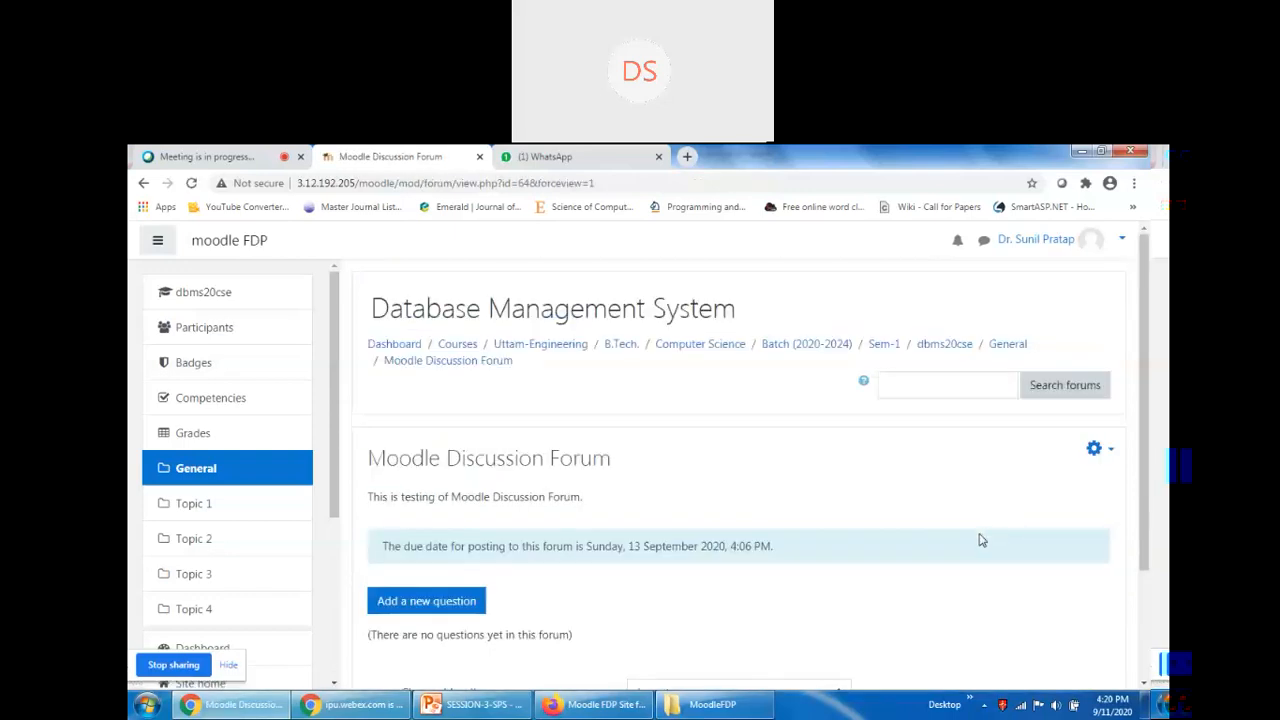
Examine the saved forum page, return to the dbms20cse course and reopen Moodle Discussion Forum from there
scroll(897, 570, "down", 3)
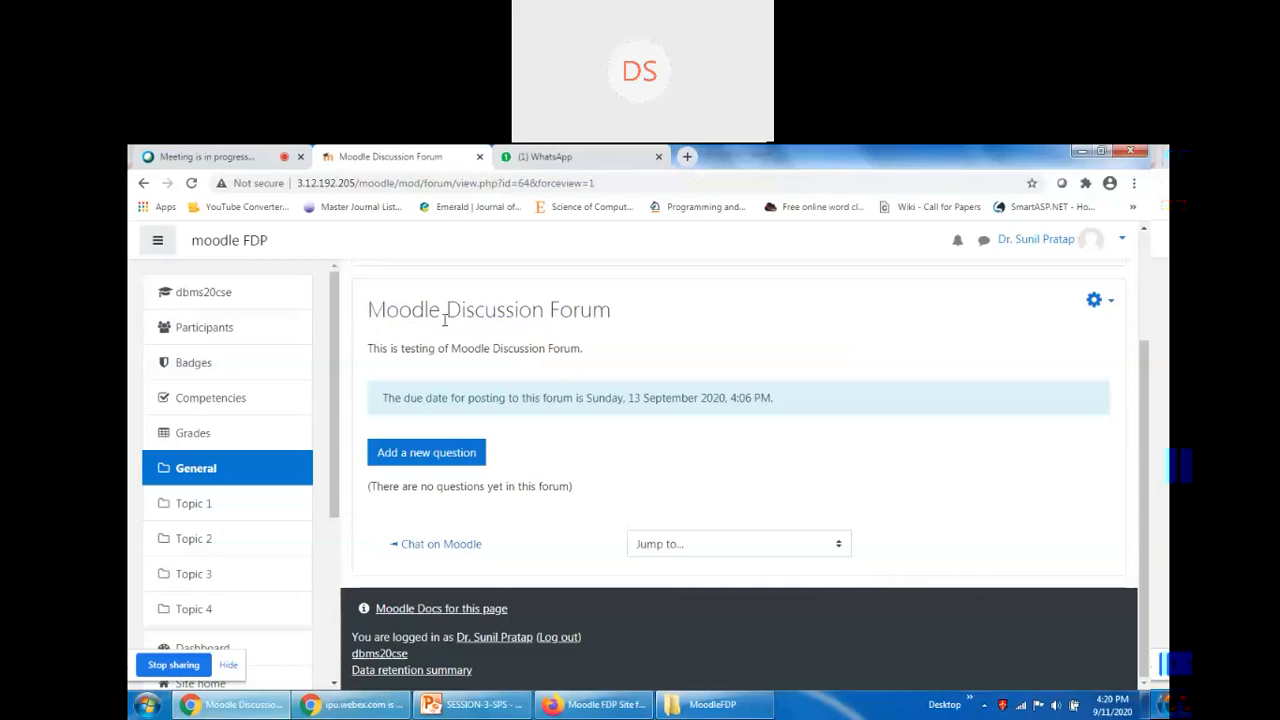
left_click_drag(362, 312, 686, 316)
left_click(686, 316)
scroll(734, 437, "up", 3)
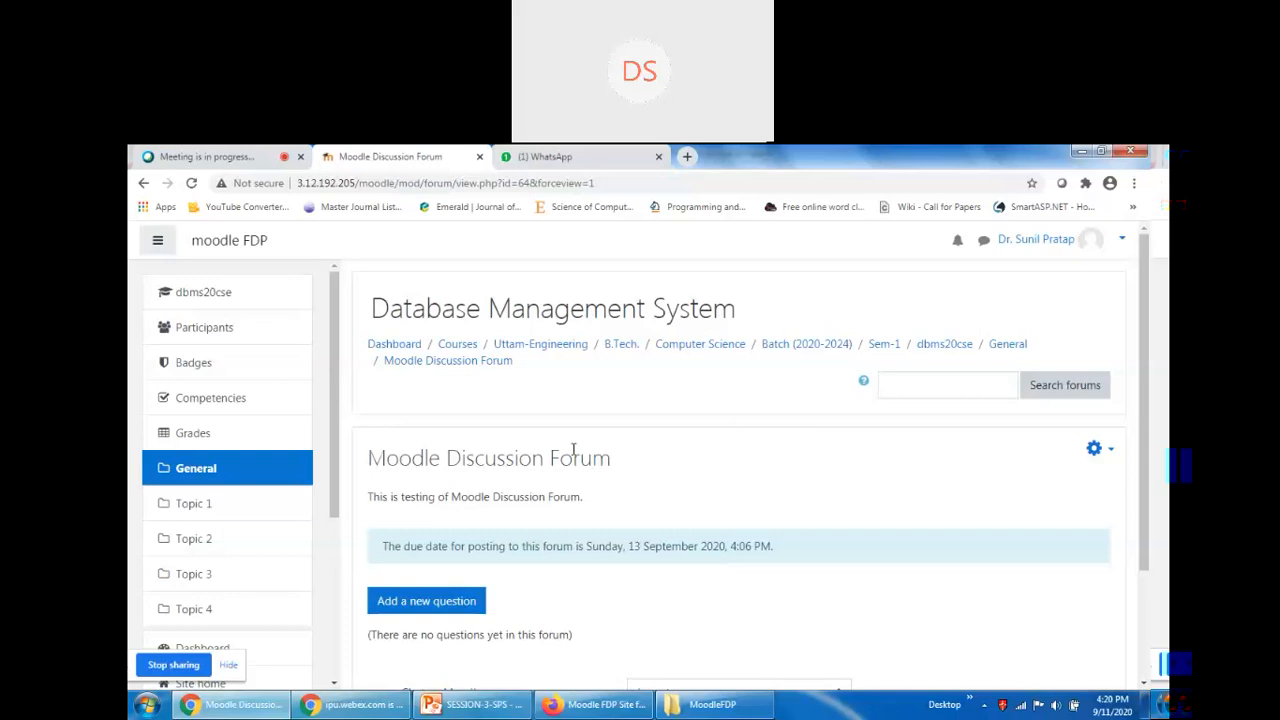
left_click(210, 291)
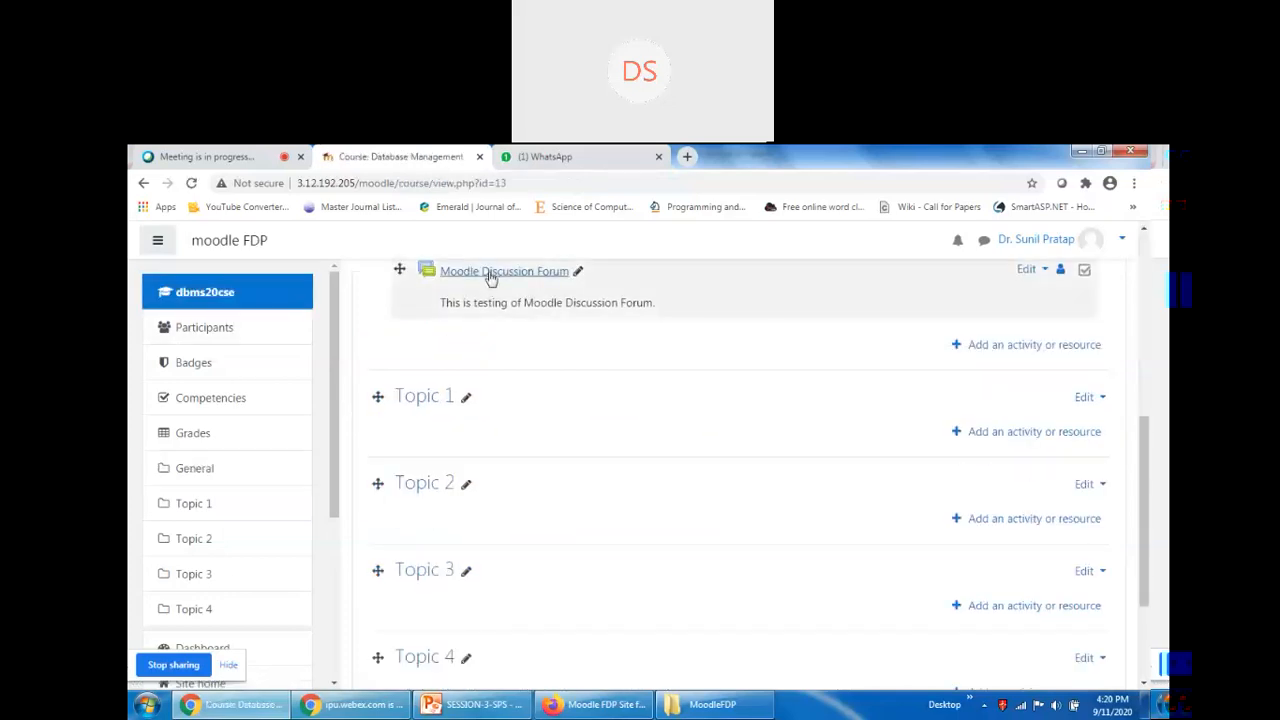
left_click(490, 278)
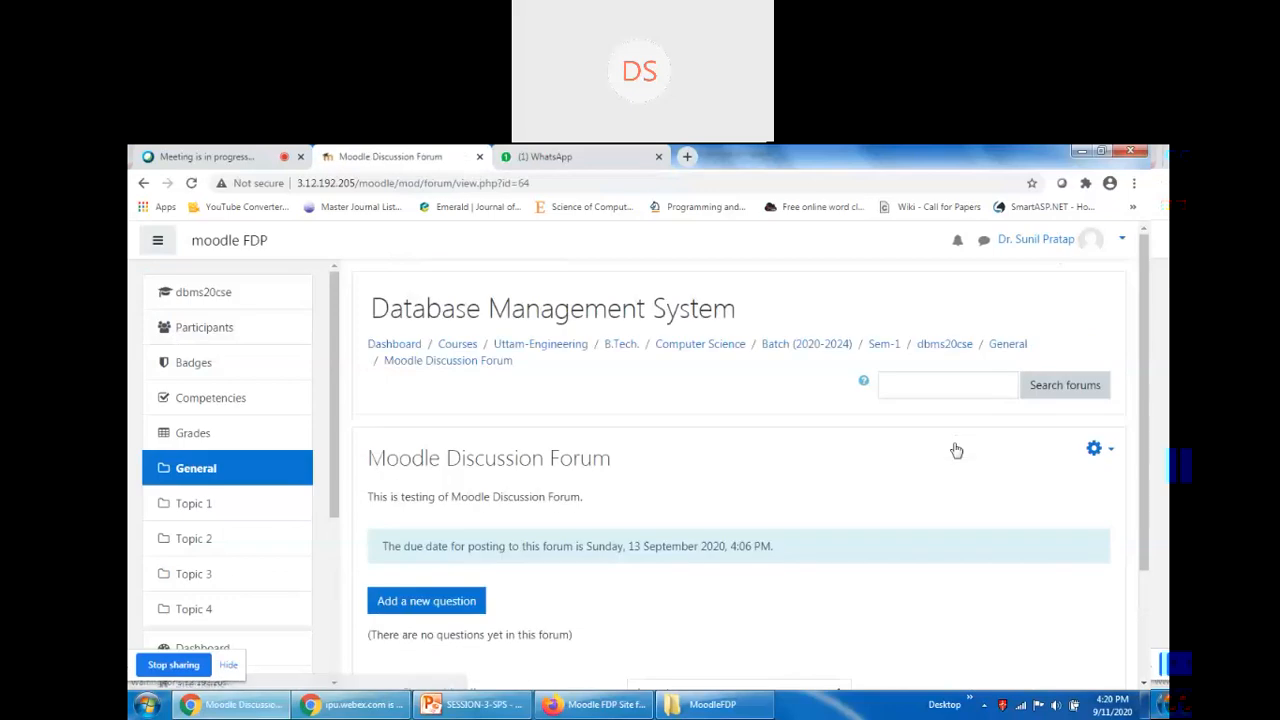
scroll(956, 451, "down", 3)
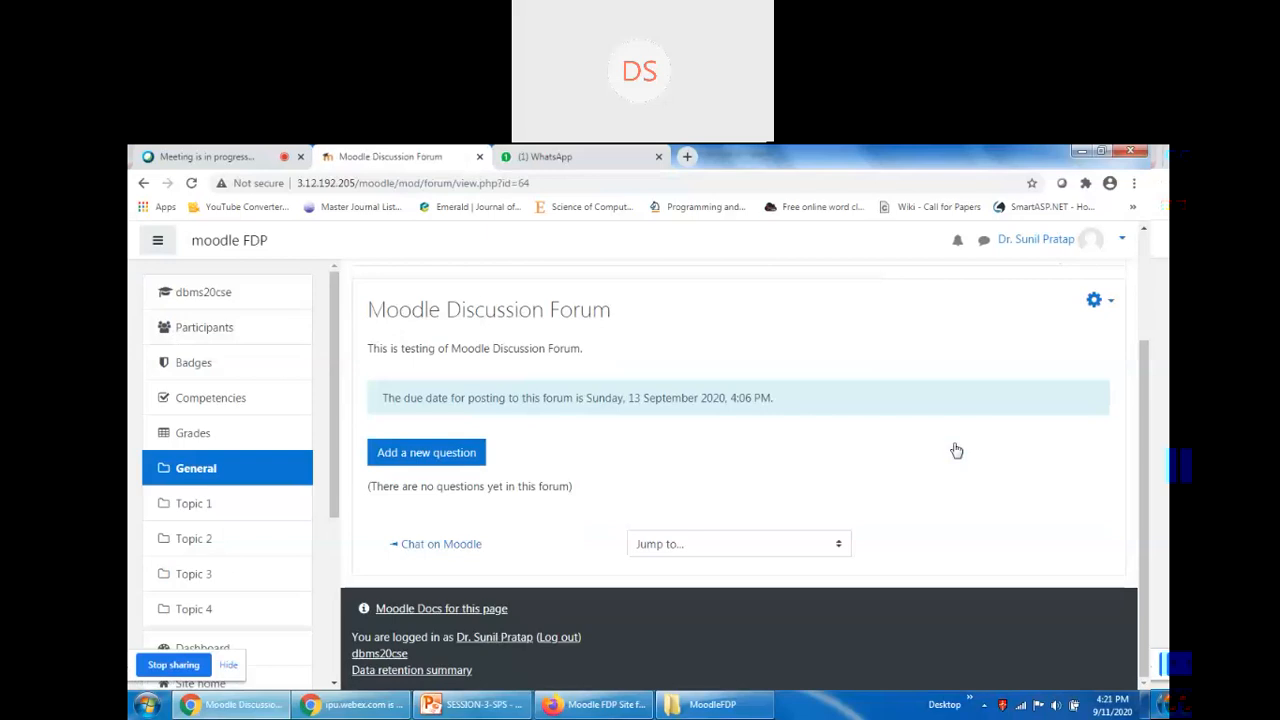
Start a new forum question with the subject COVID19 and begin its message with "What are the chal"
left_click(441, 456)
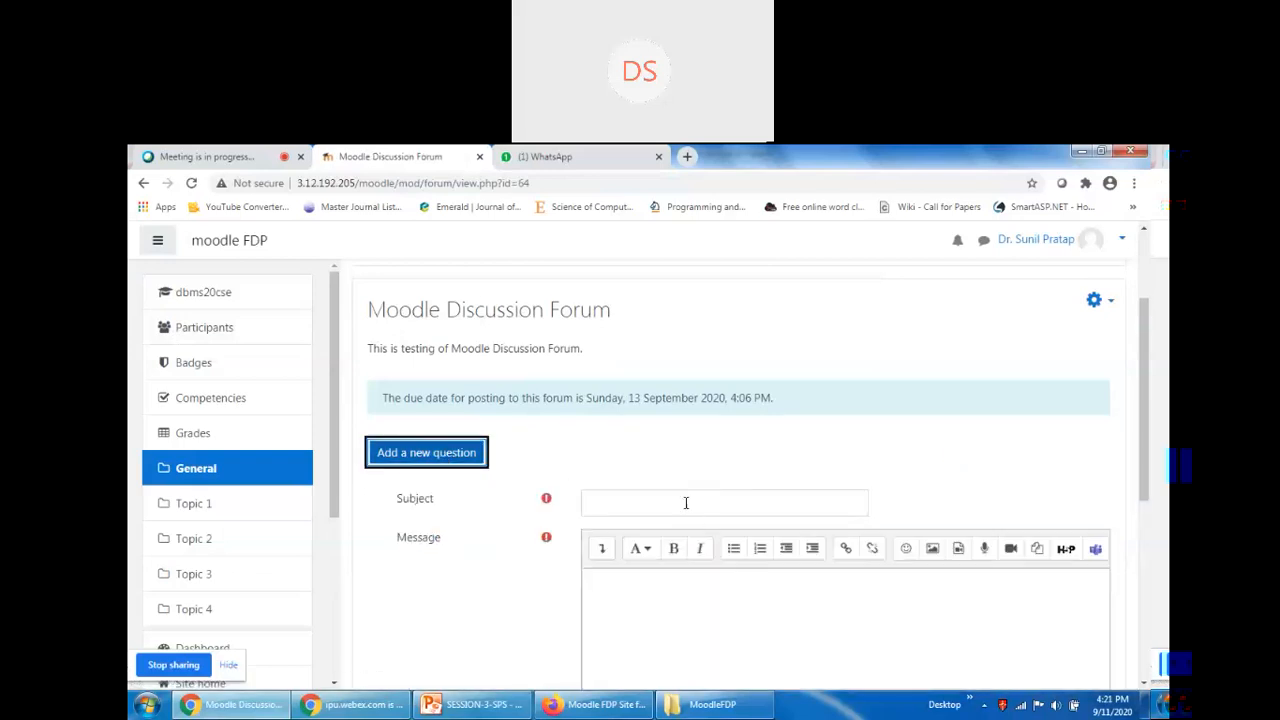
left_click(684, 499)
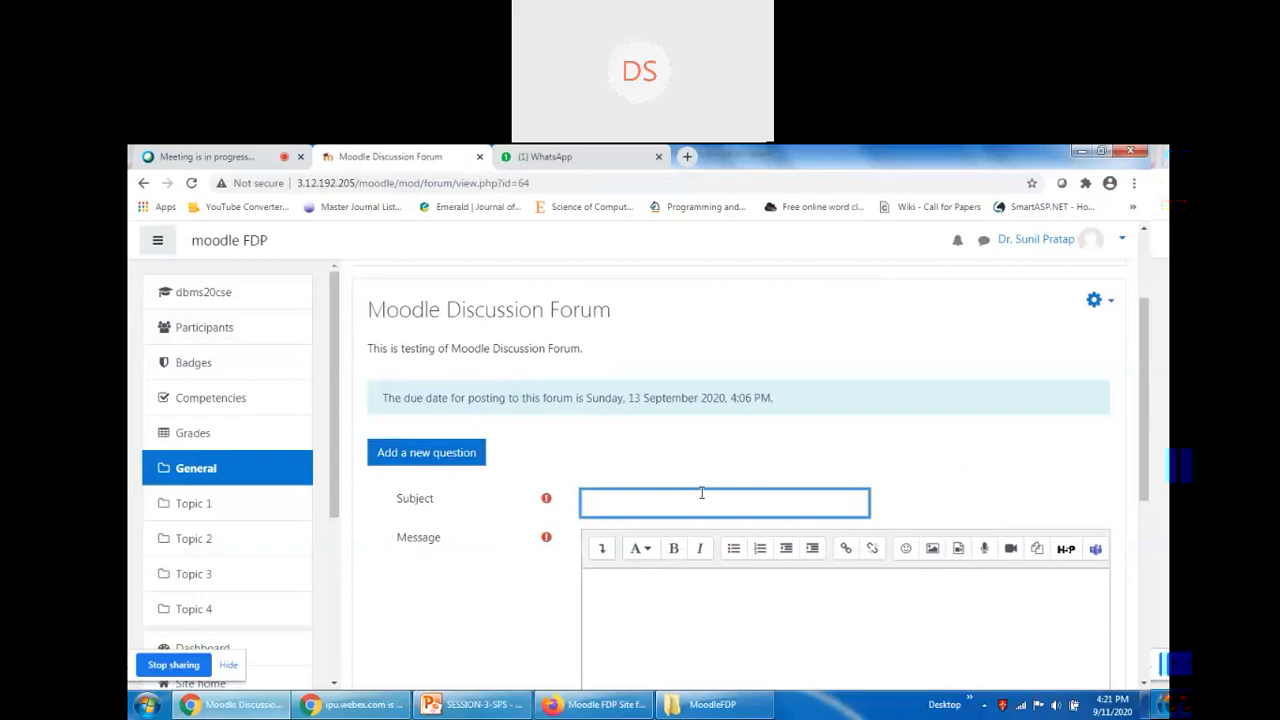
type("COVID19")
left_click(697, 620)
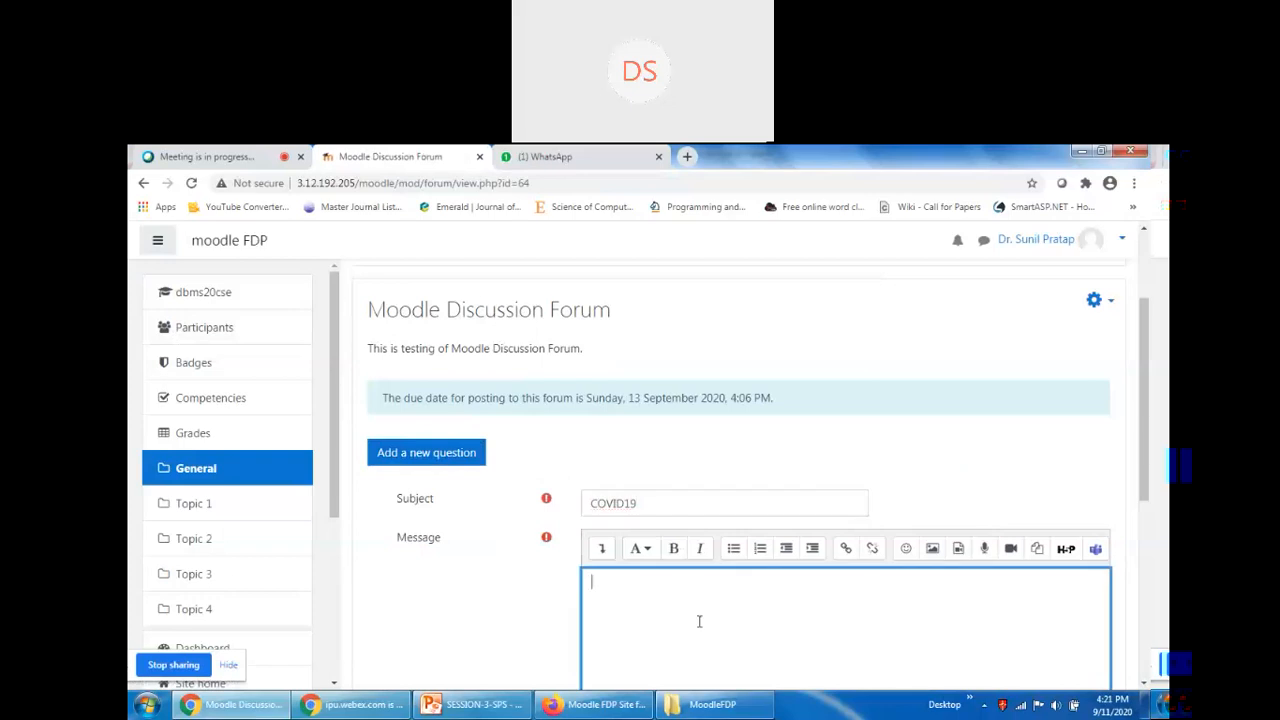
scroll(711, 617, "down", 2)
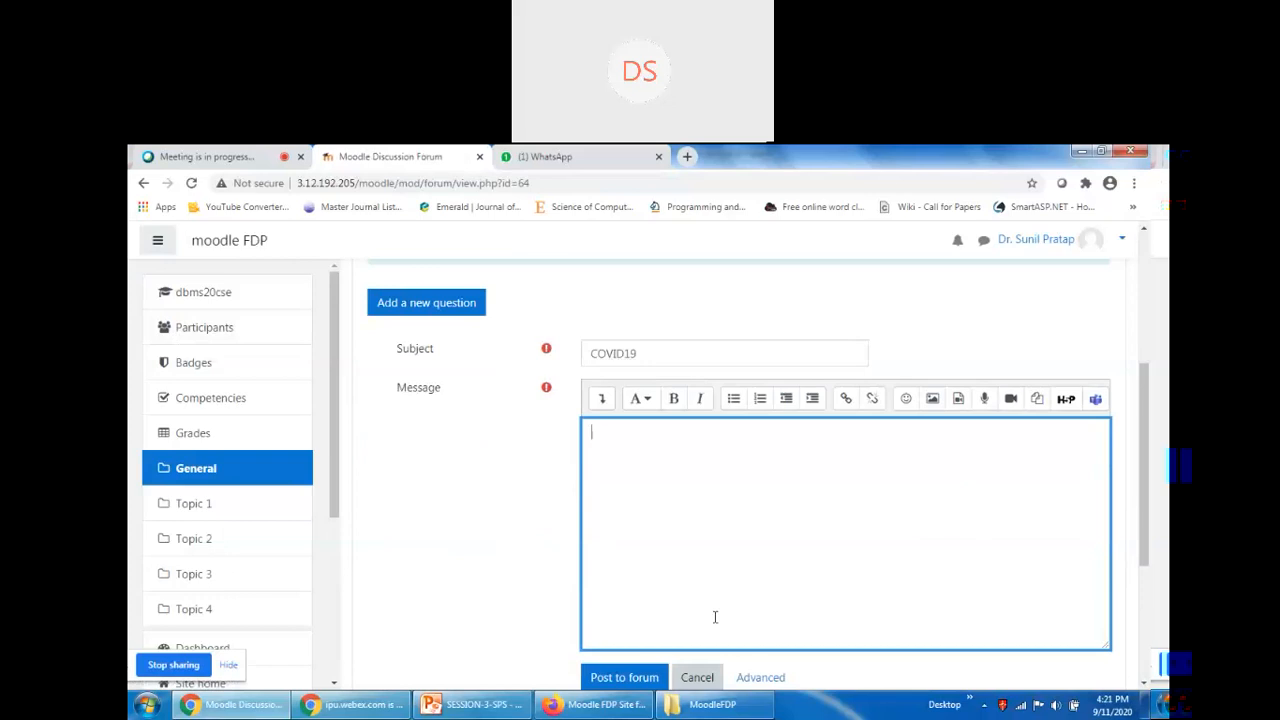
type("What are the chal")
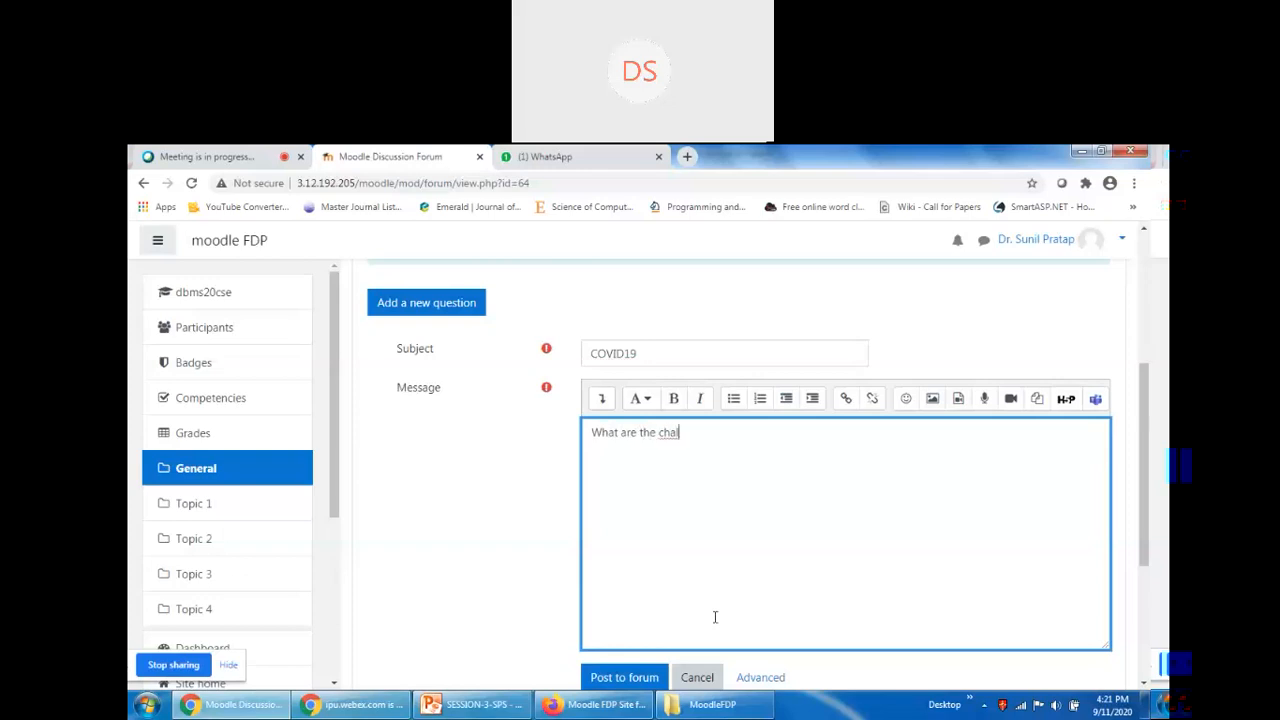